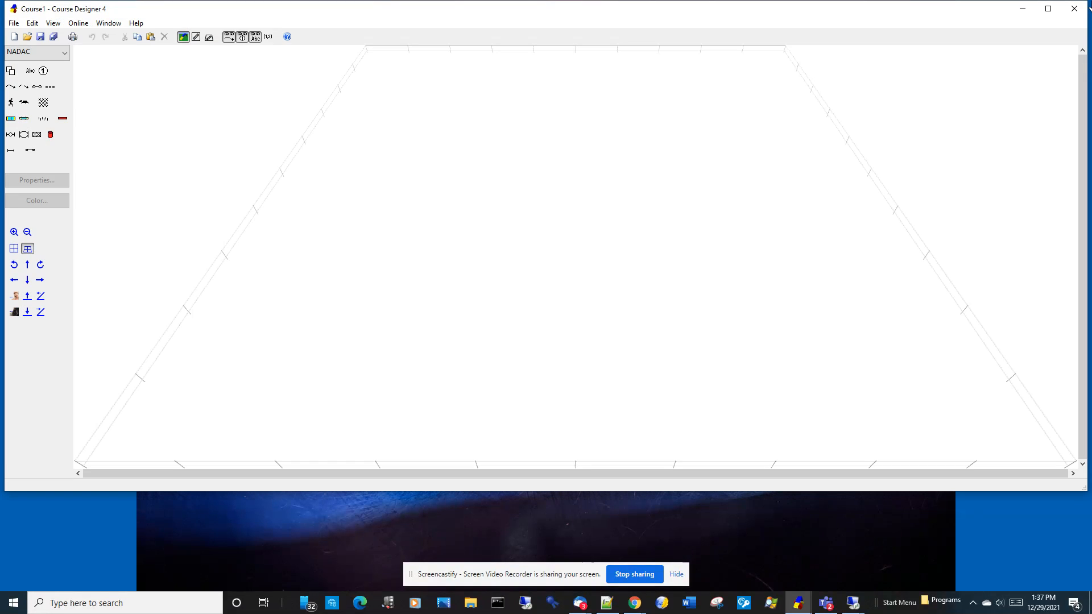
# Step: Switch to the map view, paste the copied agility course into the blank course, and clear the selection
pyautogui.click(196, 37)
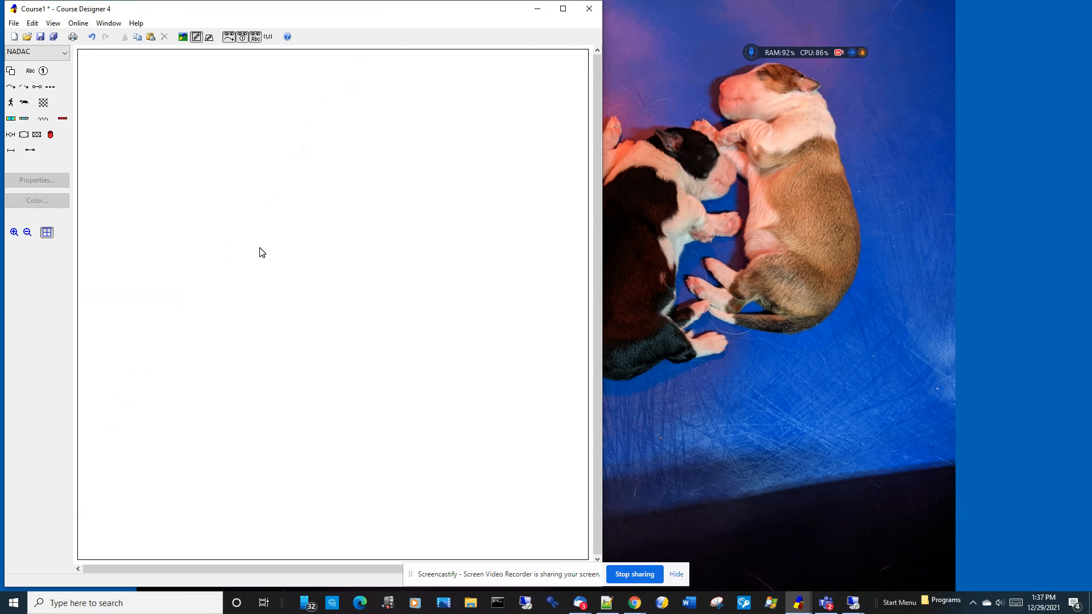
pyautogui.hotkey('ctrl', 'a')
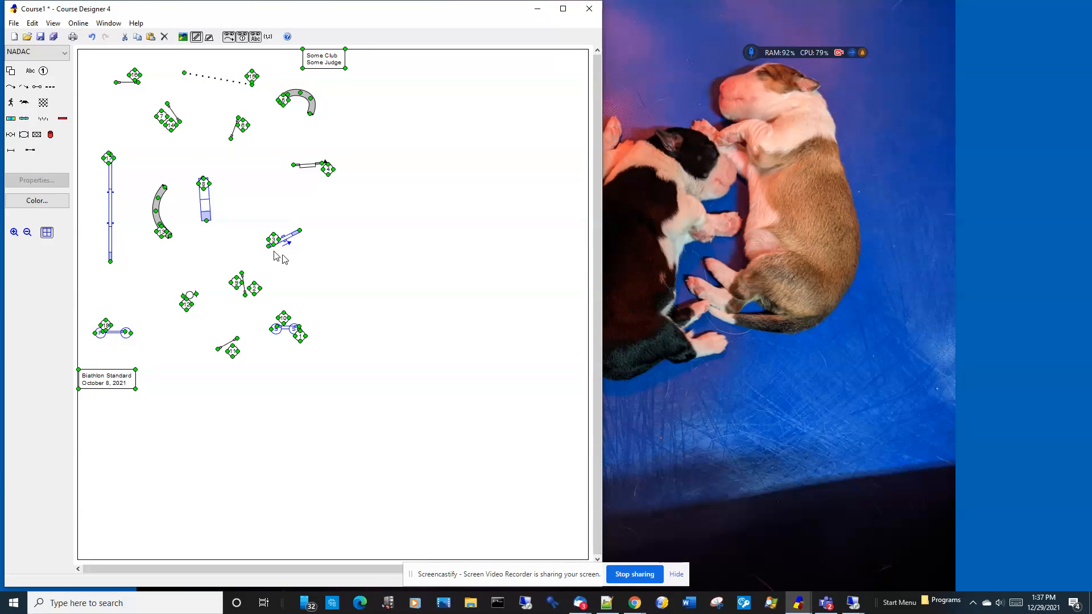
pyautogui.click(384, 274)
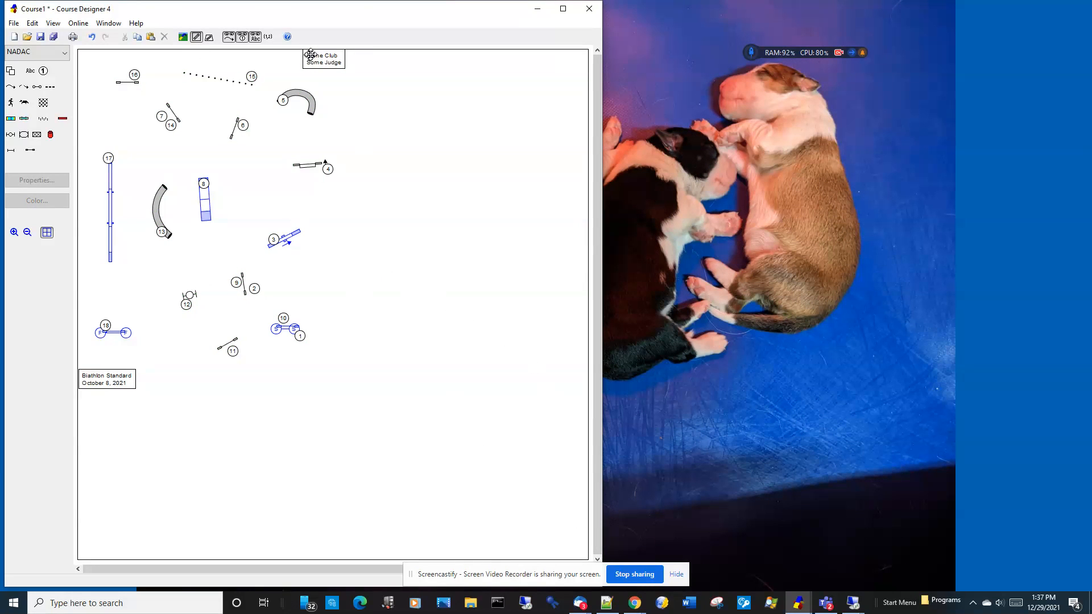
pyautogui.rightClick(446, 177)
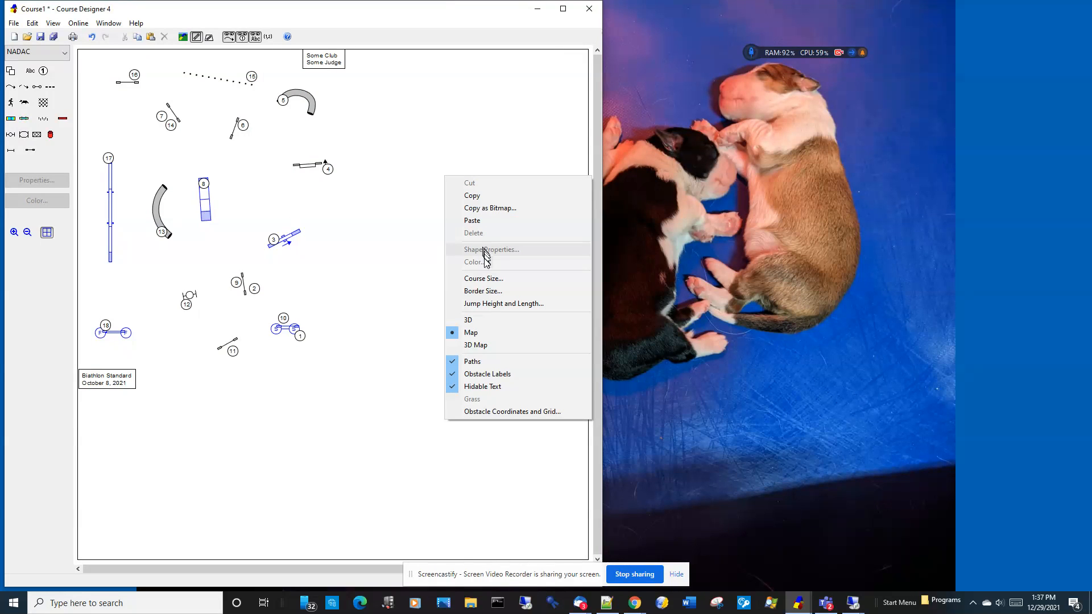
pyautogui.click(485, 278)
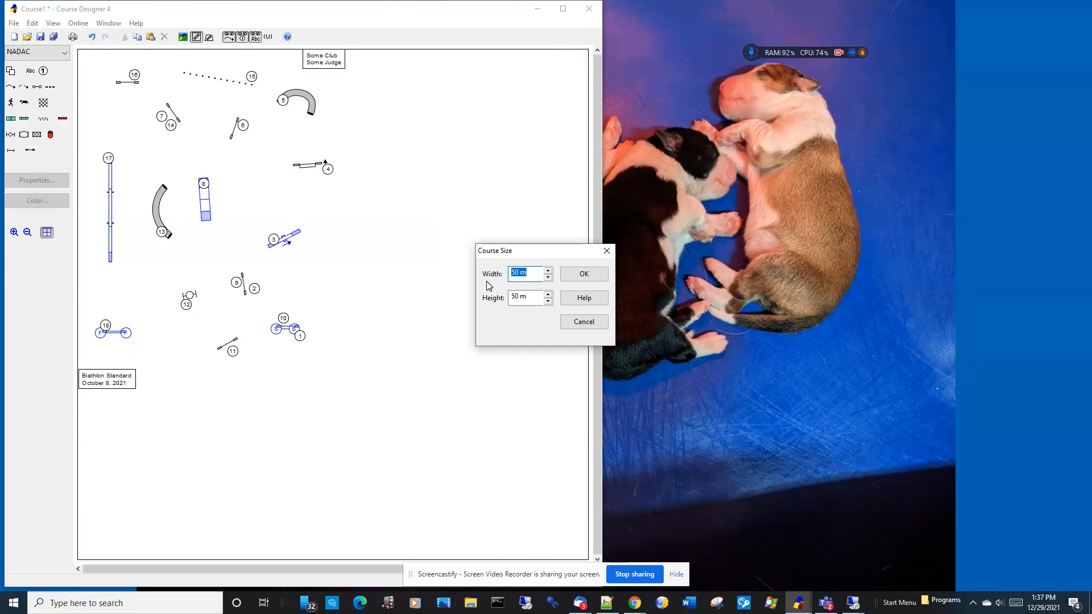
pyautogui.click(583, 322)
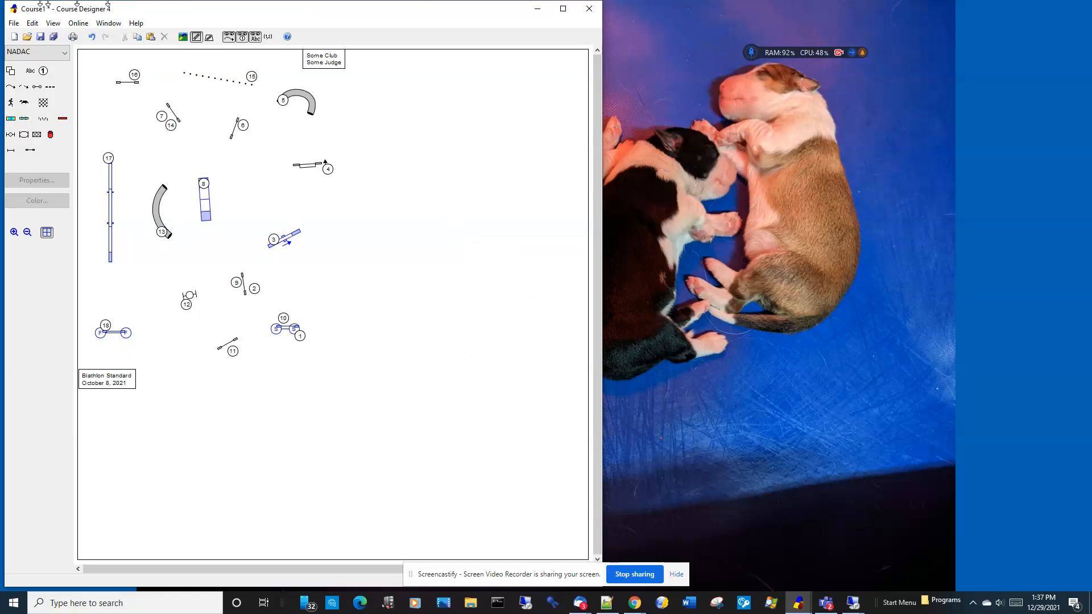
# Step: Switch the measurement units from metric to U.S., reduce the course width and set the course height to 120 feet
pyautogui.click(53, 22)
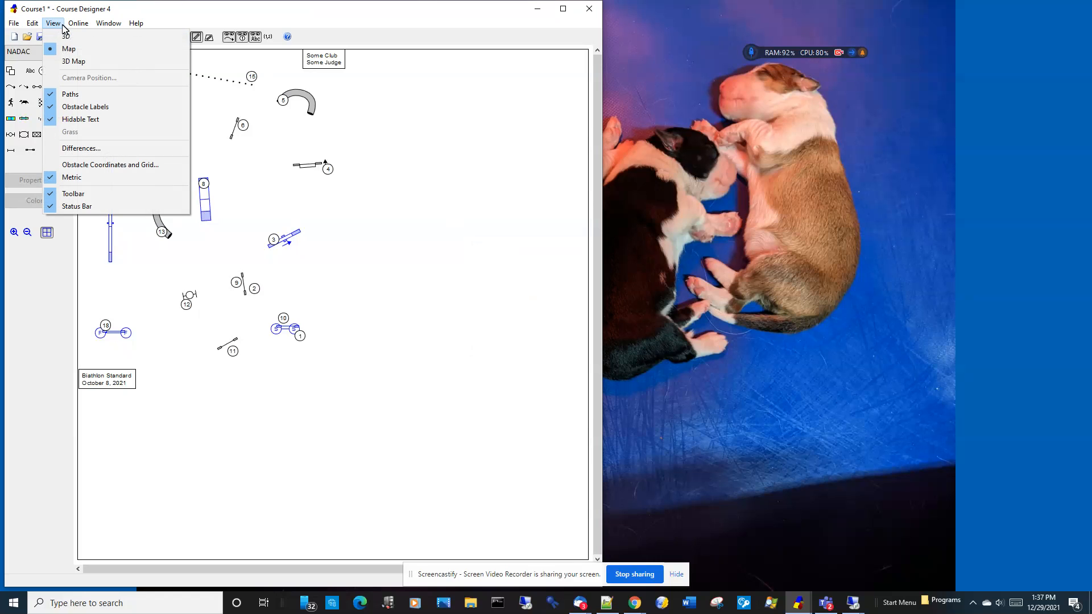
pyautogui.click(112, 178)
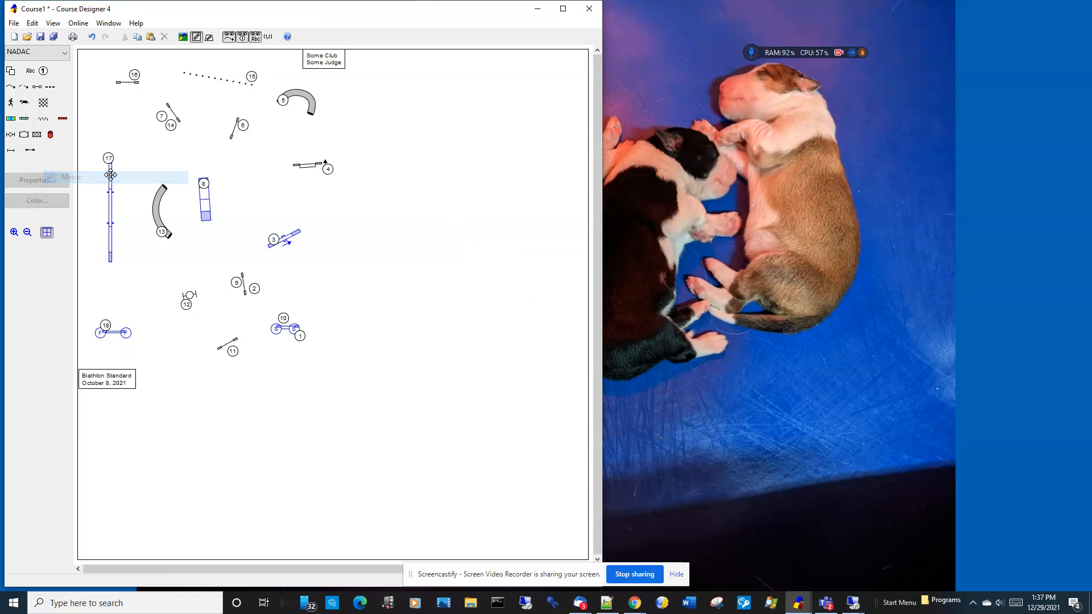
pyautogui.rightClick(459, 289)
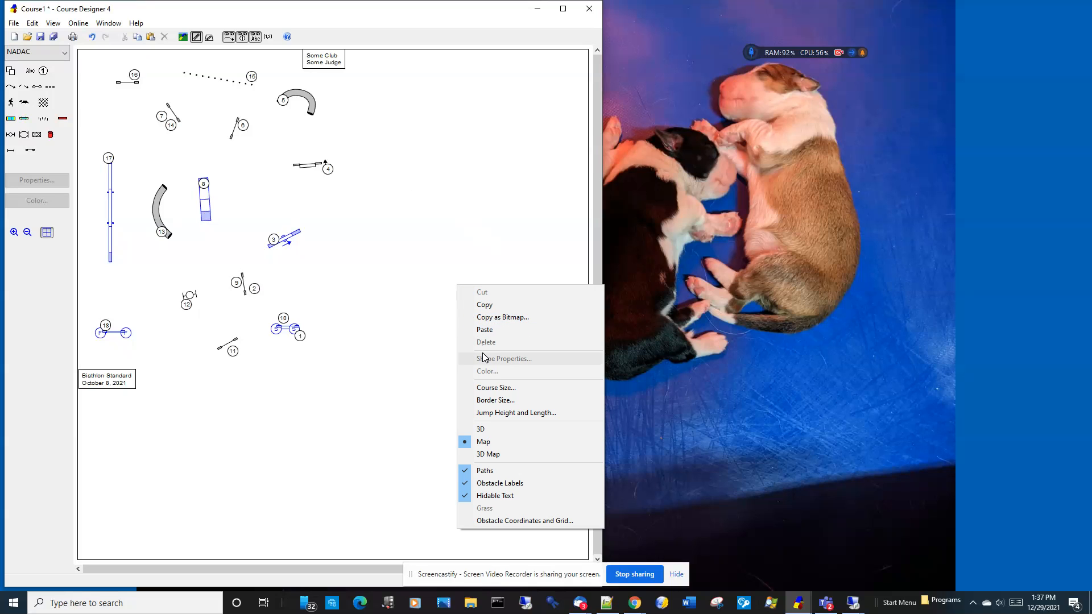
pyautogui.click(490, 388)
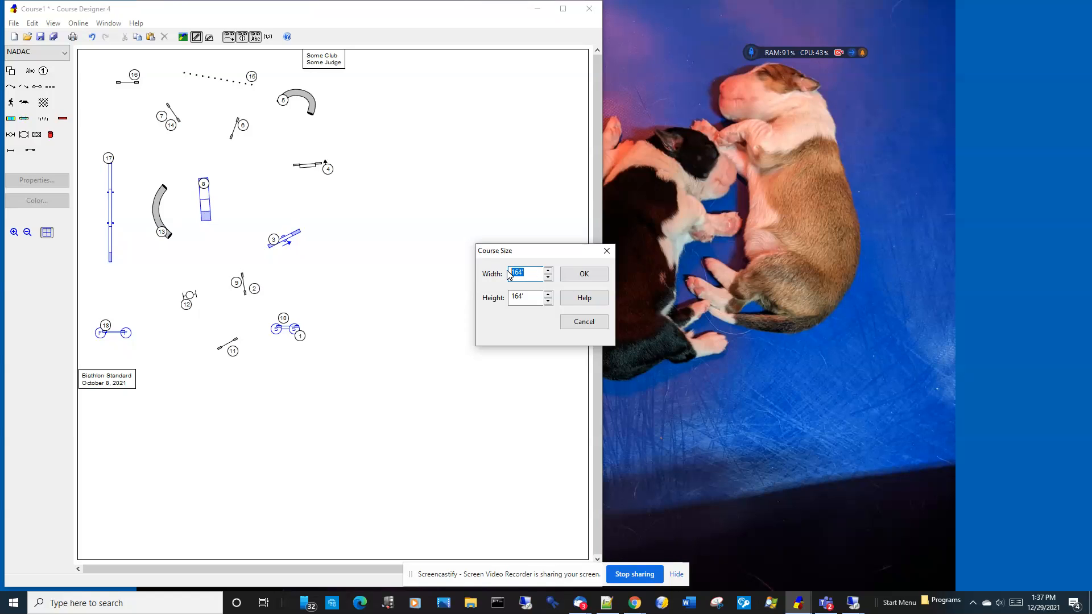
pyautogui.press('Tab')
pyautogui.write("120'")
pyautogui.press('Return')
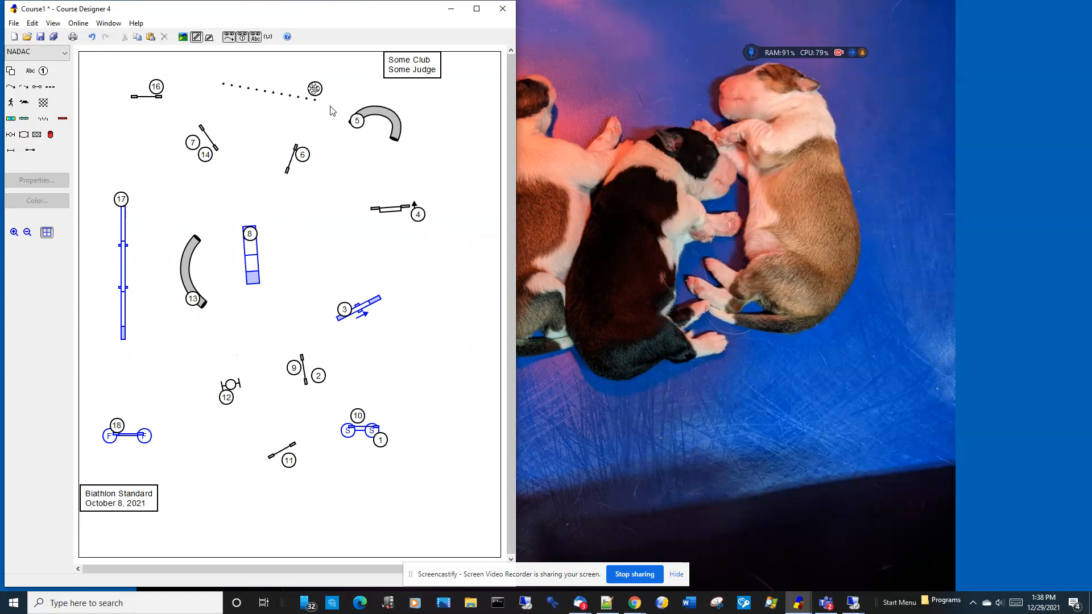
# Step: Move the "Some Club / Some Judge" text box and the "Biathlon Standard" text box away from the course edges
pyautogui.moveTo(393, 67); pyautogui.dragTo(435, 85)
pyautogui.moveTo(125, 494); pyautogui.dragTo(143, 506)
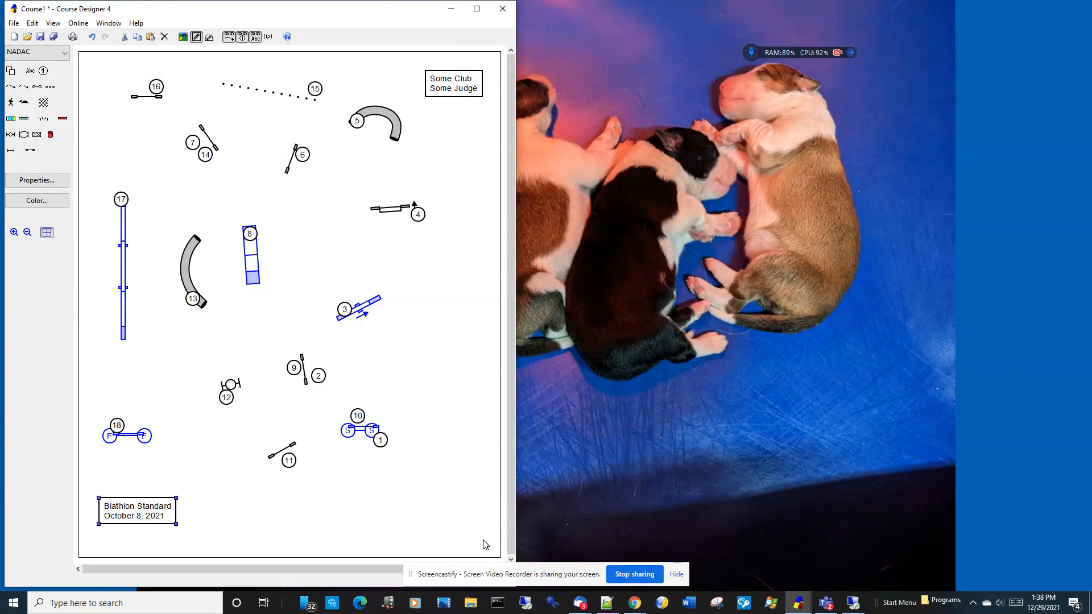
# Step: Set the "Some Club / Some Judge" text to resize the course border at Top, and move it left within that border
pyautogui.rightClick(448, 83)
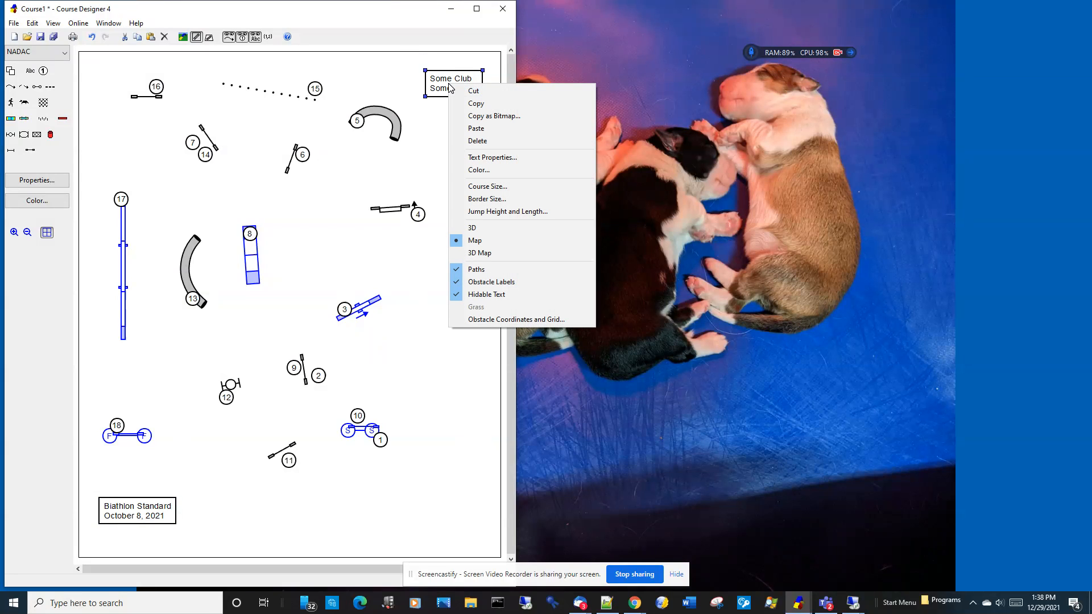
pyautogui.click(491, 158)
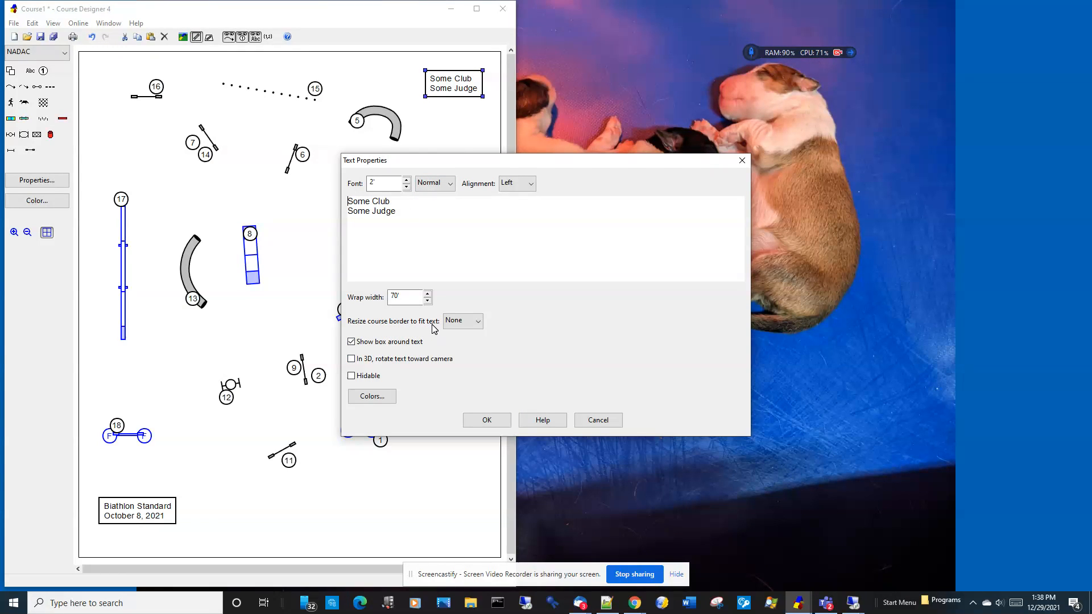
pyautogui.click(466, 322)
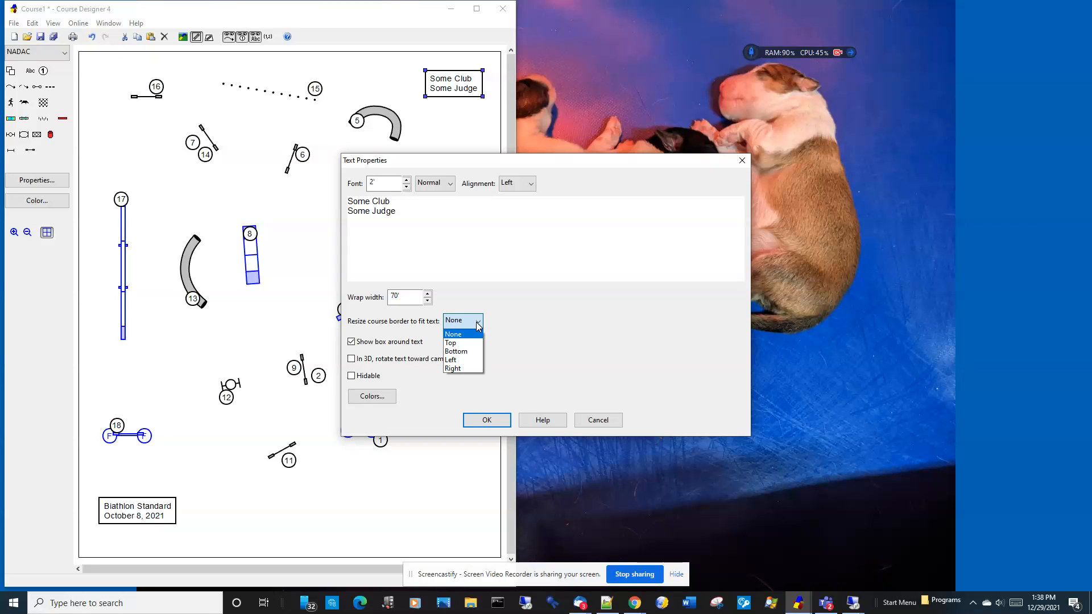
pyautogui.click(466, 343)
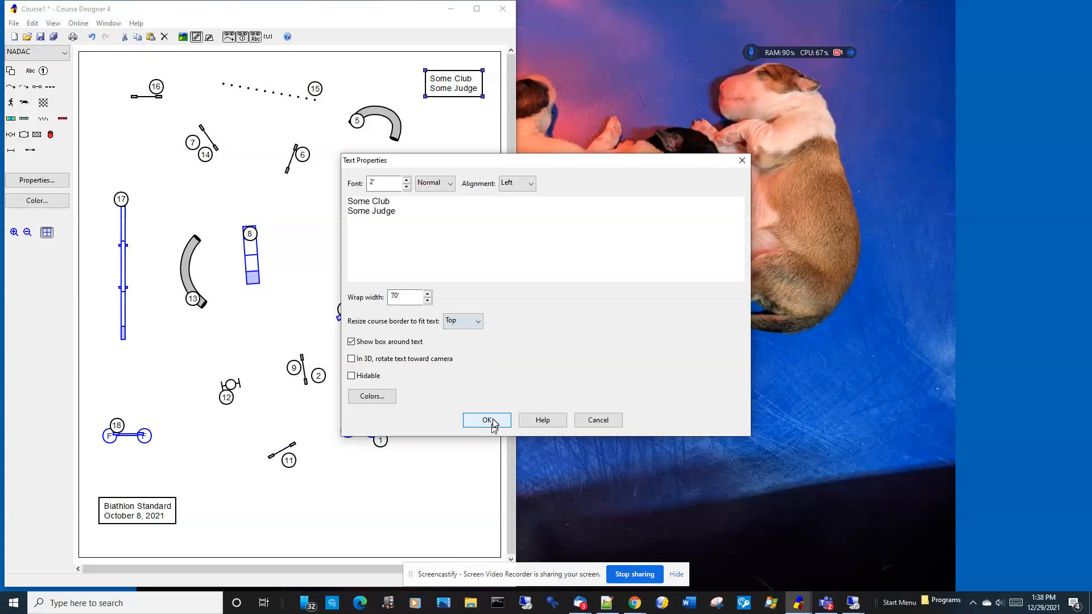
pyautogui.click(493, 420)
pyautogui.moveTo(437, 67); pyautogui.dragTo(228, 70)
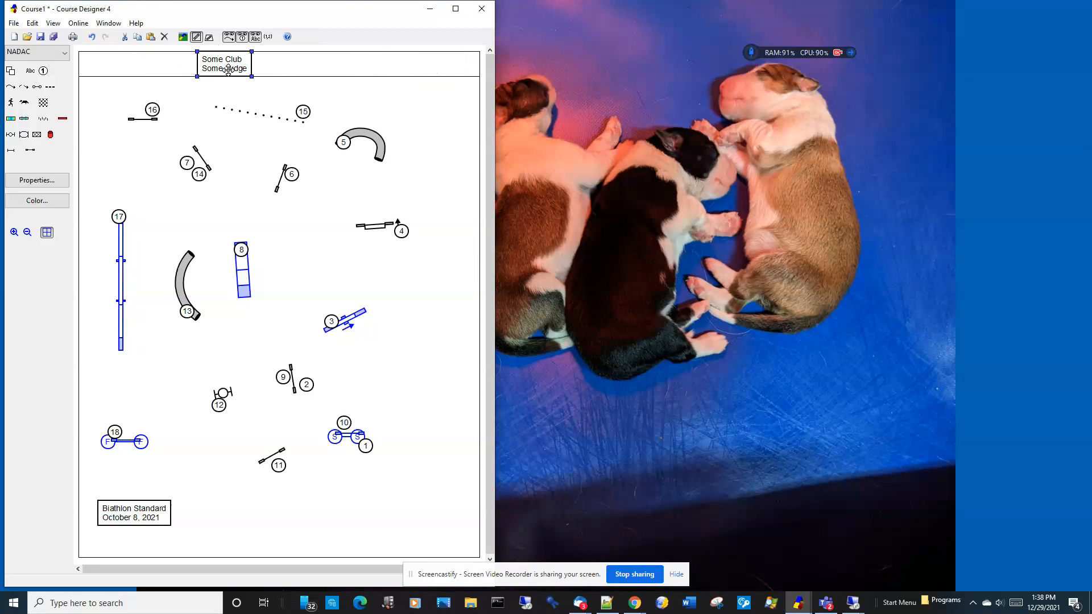
# Step: Change the header text to the single line "Some Club, October 8, 2021", remove its box, and center it in the top border
pyautogui.rightClick(228, 69)
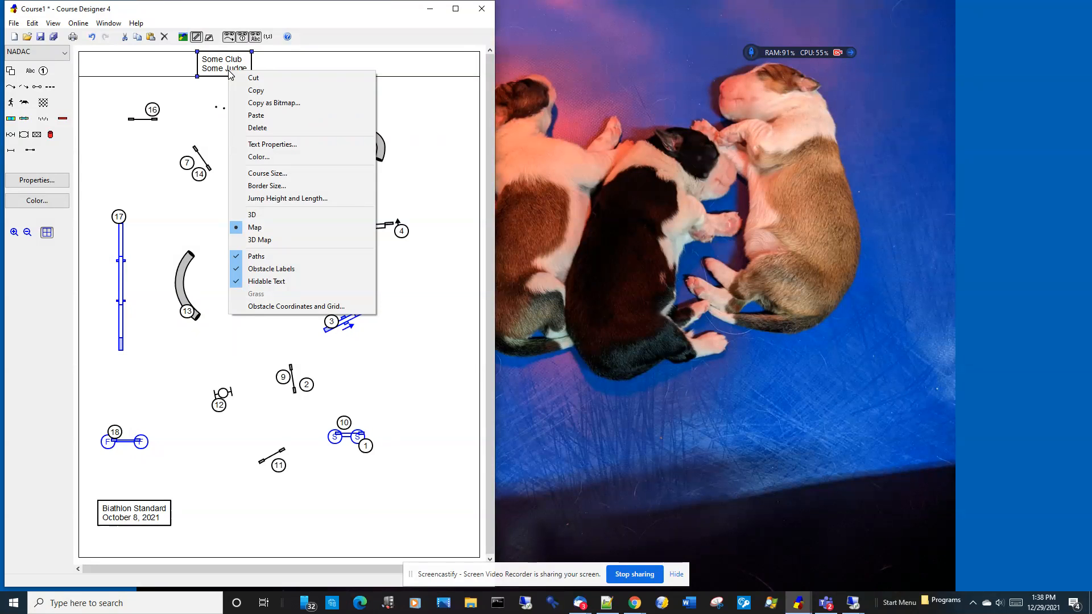
pyautogui.click(282, 145)
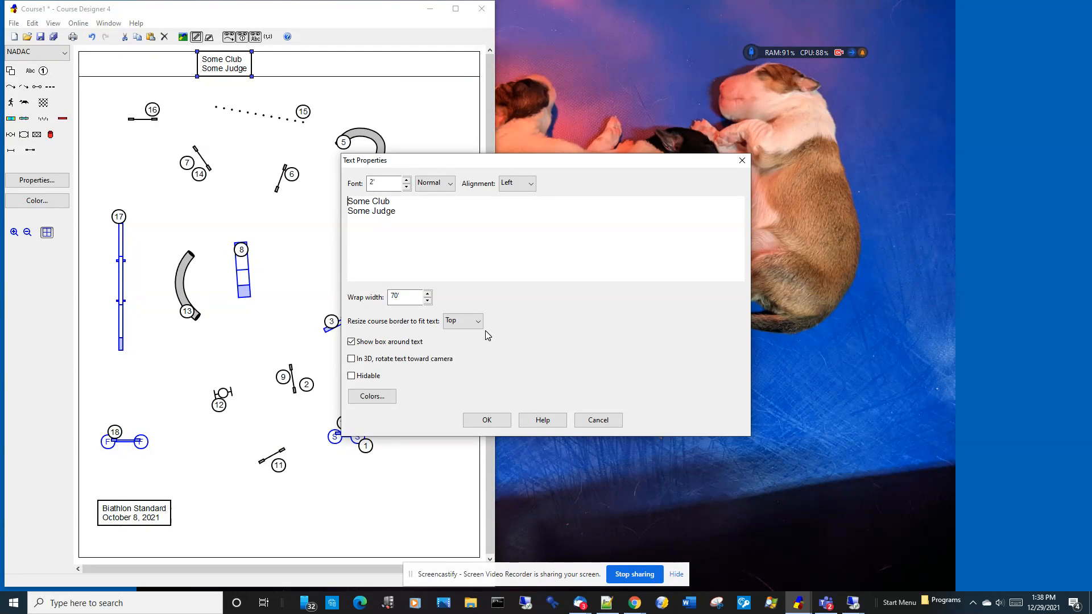
pyautogui.click(358, 341)
pyautogui.click(434, 201)
pyautogui.write(', Oc')
pyautogui.moveTo(419, 209); pyautogui.dragTo(333, 219)
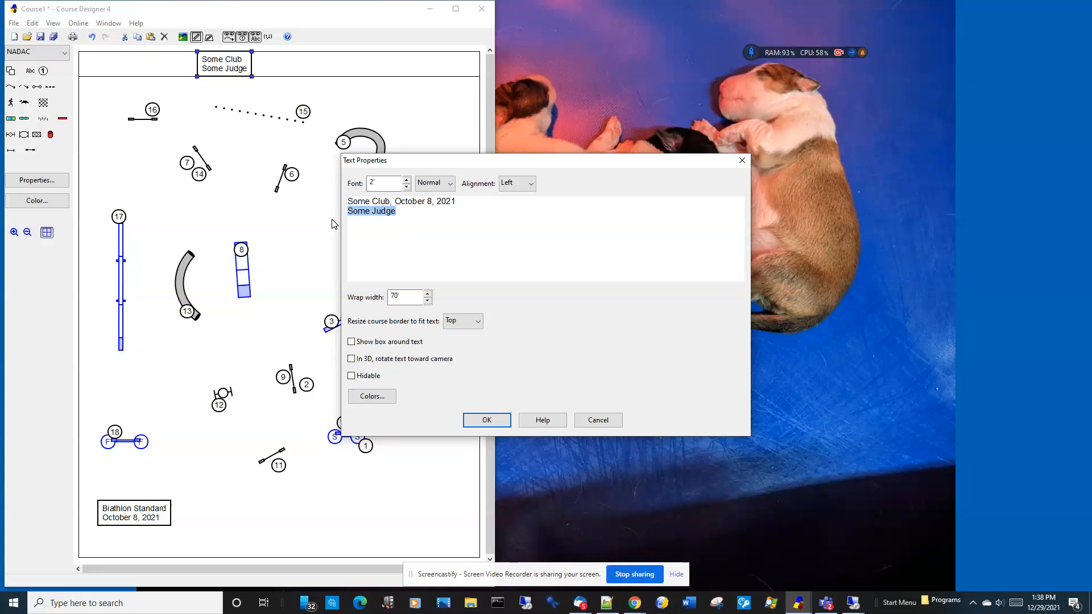
pyautogui.press('Delete')
pyautogui.click(487, 419)
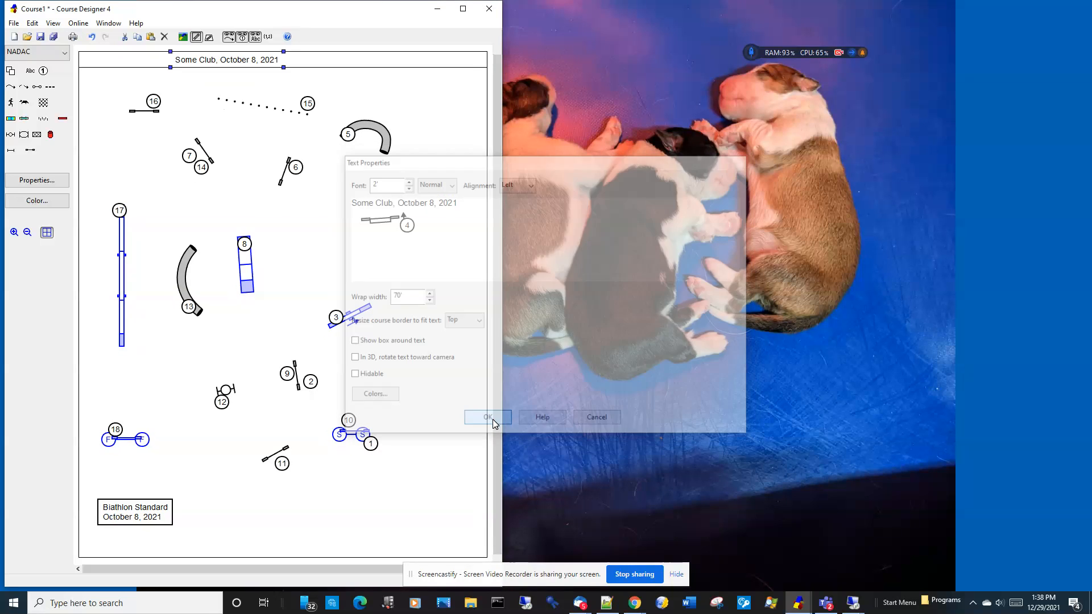
pyautogui.moveTo(245, 62); pyautogui.dragTo(301, 64)
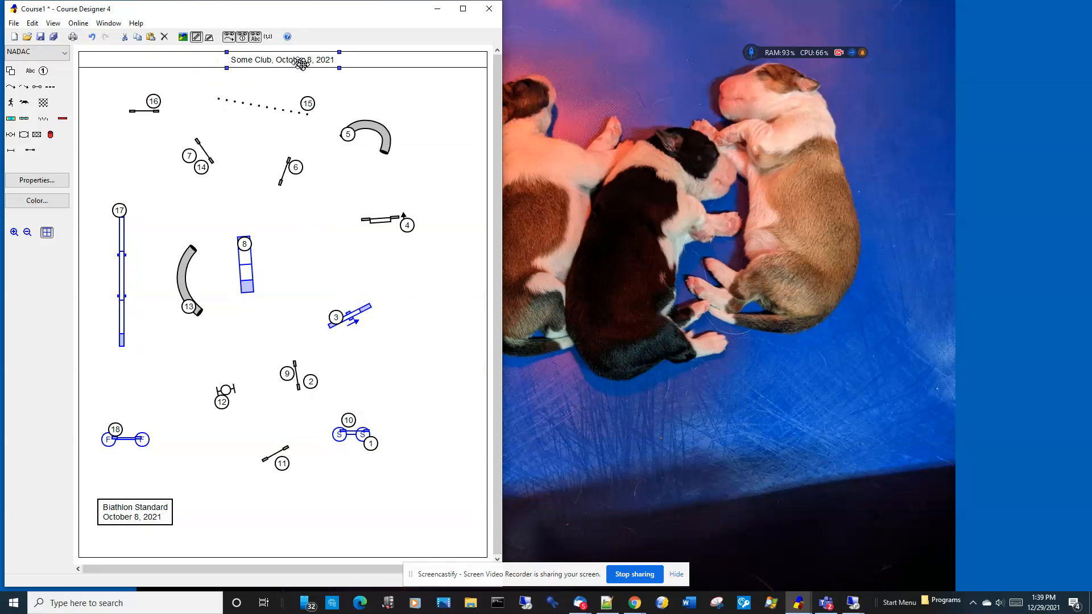
# Step: Set the "Biathlon Standard" text to resize the course border at Bottom, remove its box, and place it at the footer's left
pyautogui.rightClick(137, 517)
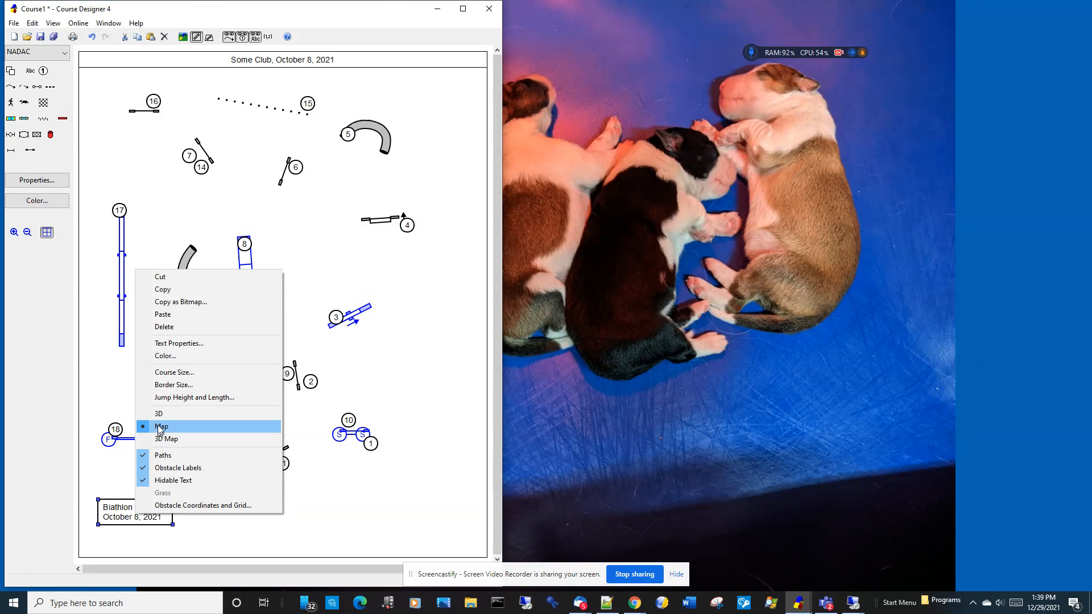
pyautogui.click(154, 343)
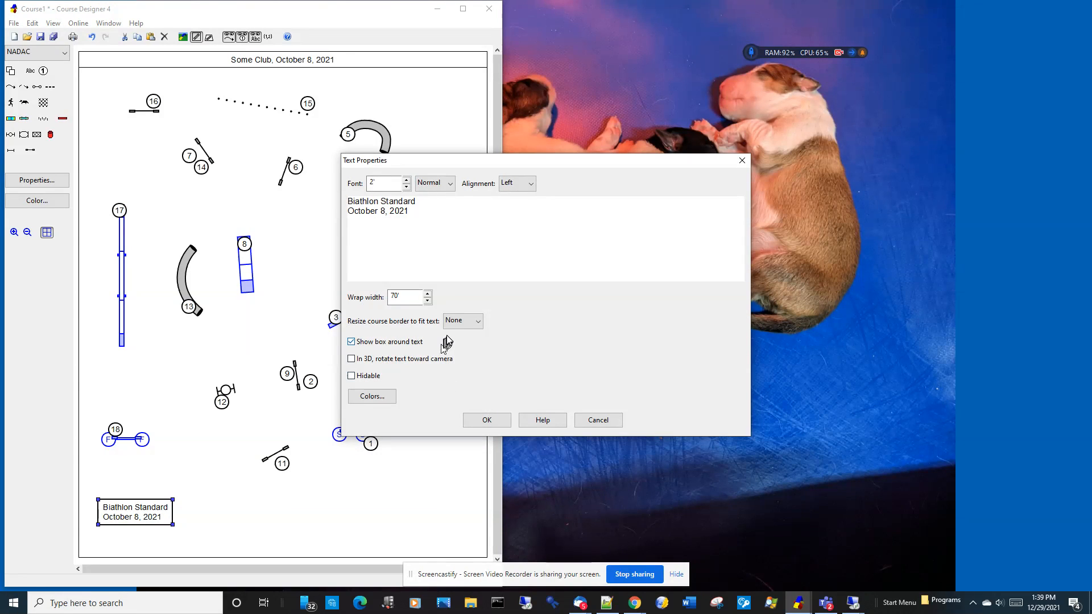
pyautogui.click(463, 321)
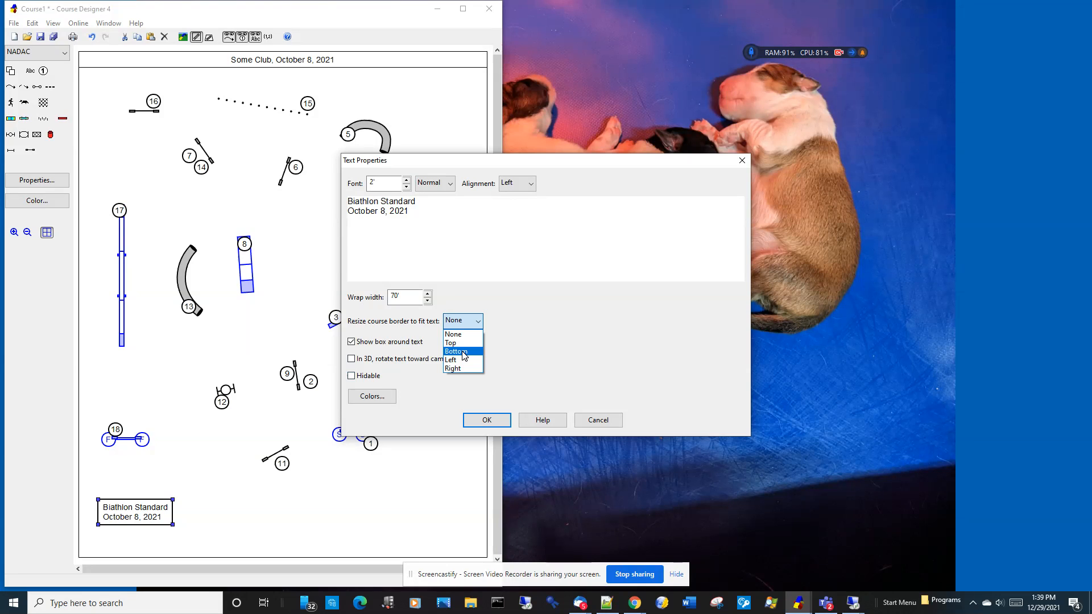
pyautogui.click(463, 352)
pyautogui.click(352, 342)
pyautogui.click(486, 420)
pyautogui.moveTo(119, 544); pyautogui.dragTo(108, 543)
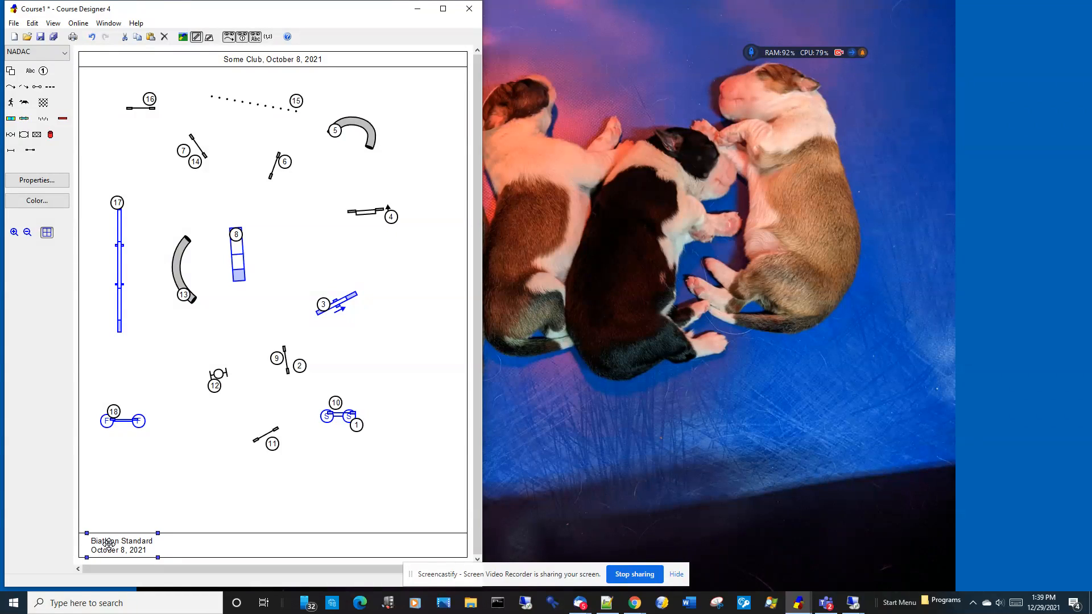
# Step: Replace the date line under "Biathlon Standard" in the footer text with "My name here"
pyautogui.rightClick(114, 548)
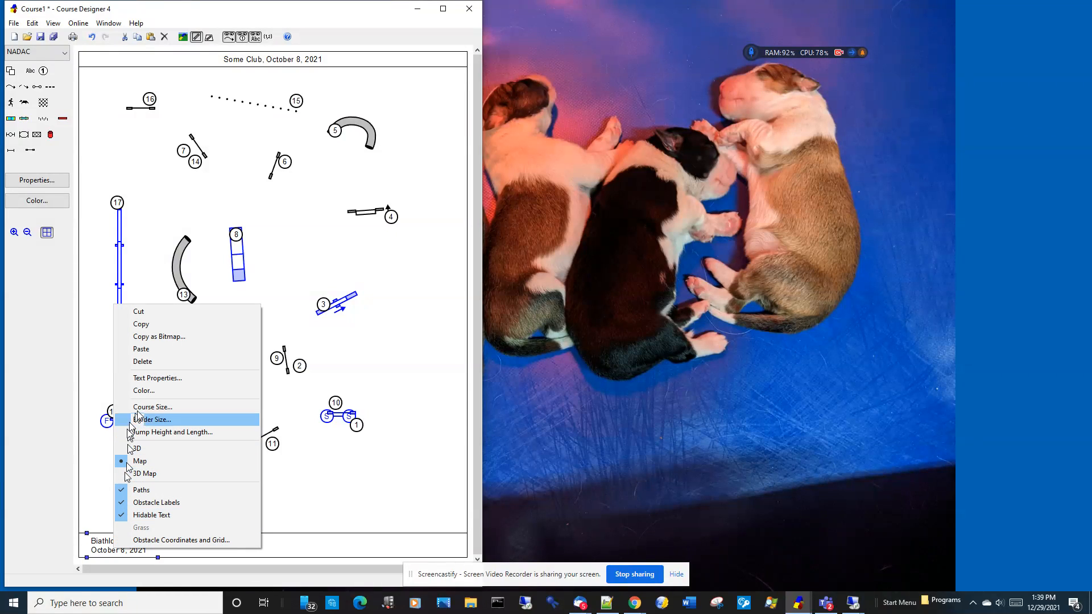
pyautogui.click(157, 379)
pyautogui.moveTo(411, 212); pyautogui.dragTo(340, 209)
pyautogui.write('My name here')
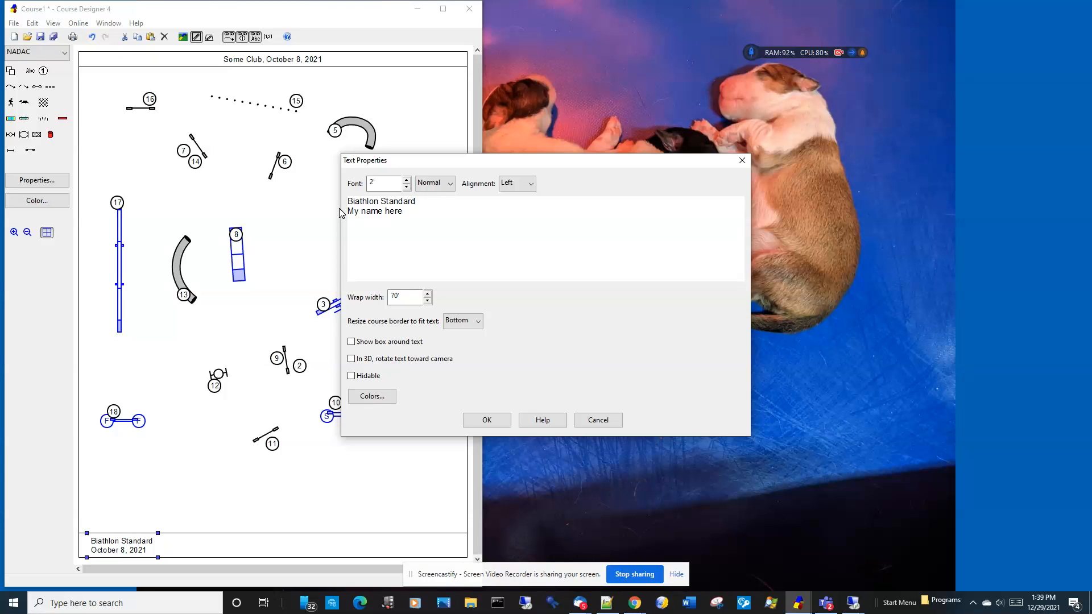
pyautogui.click(487, 420)
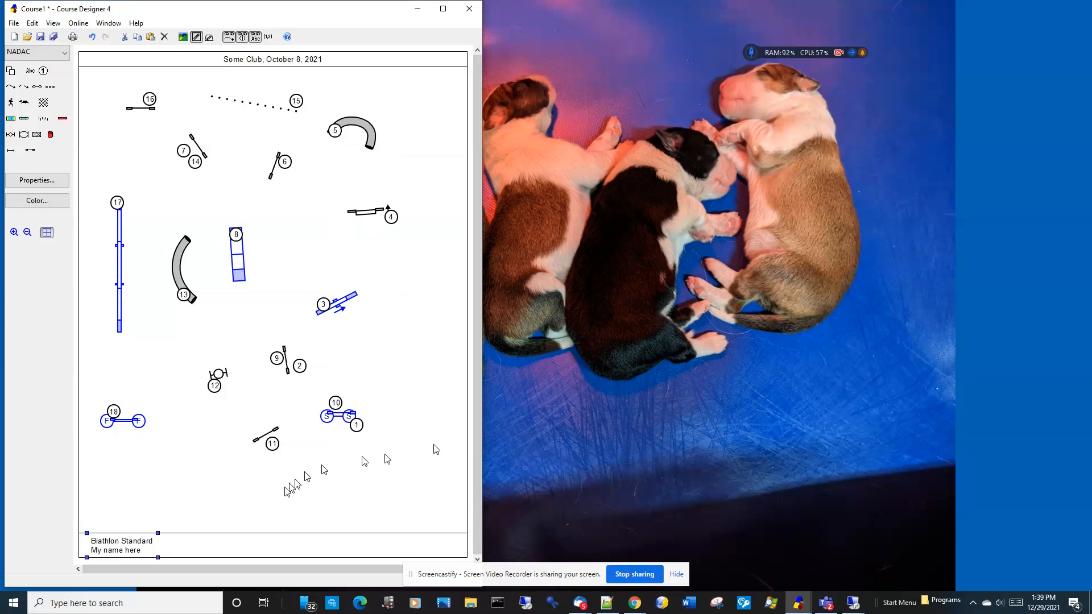
# Step: Create a new text item reading "Next dog in the ring when previous dog has completed weaves #15"
pyautogui.click(31, 71)
pyautogui.click(136, 106)
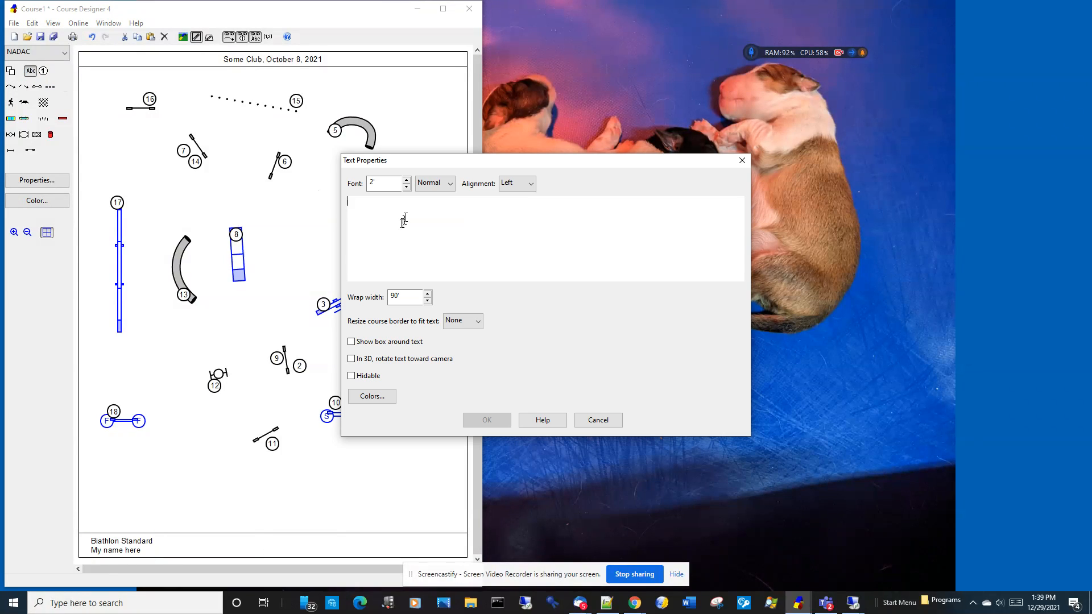
pyautogui.write('Next dog in the ring when previous dog is')
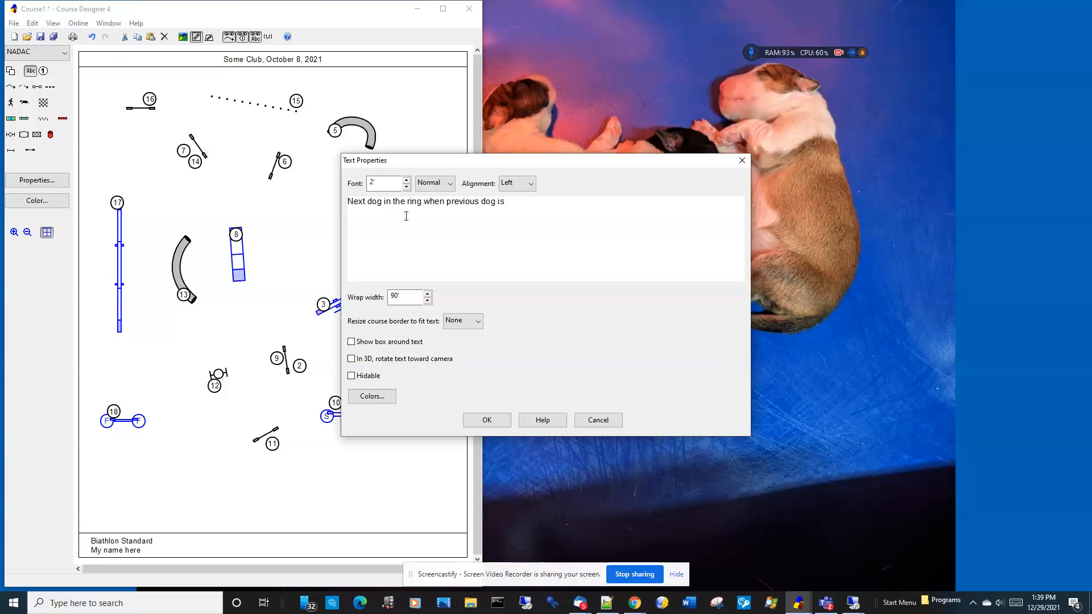
pyautogui.moveTo(409, 165); pyautogui.dragTo(690, 277)
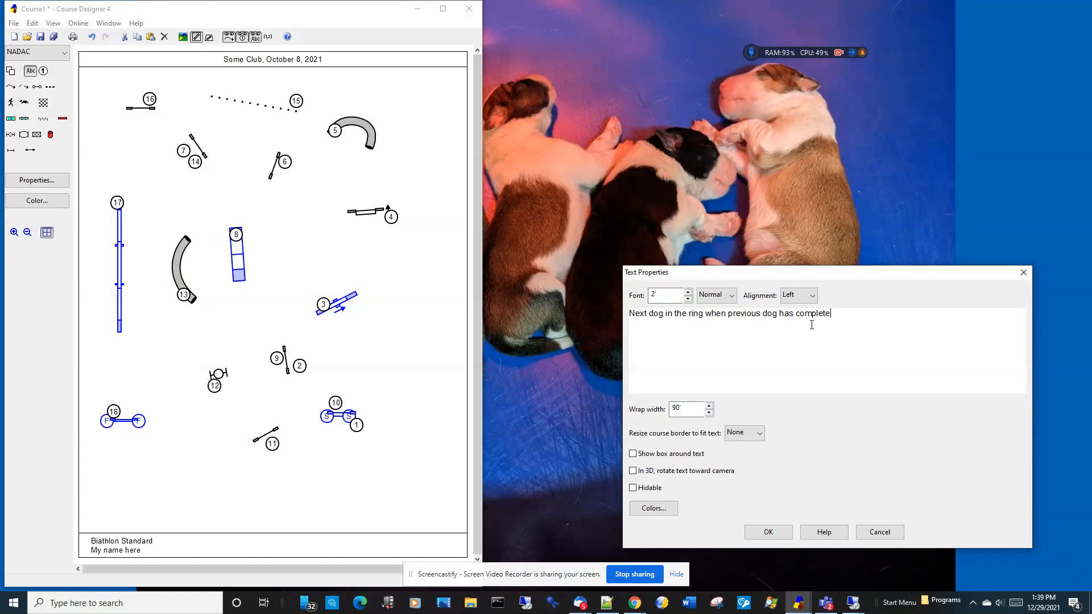
pyautogui.write('weaves #15')
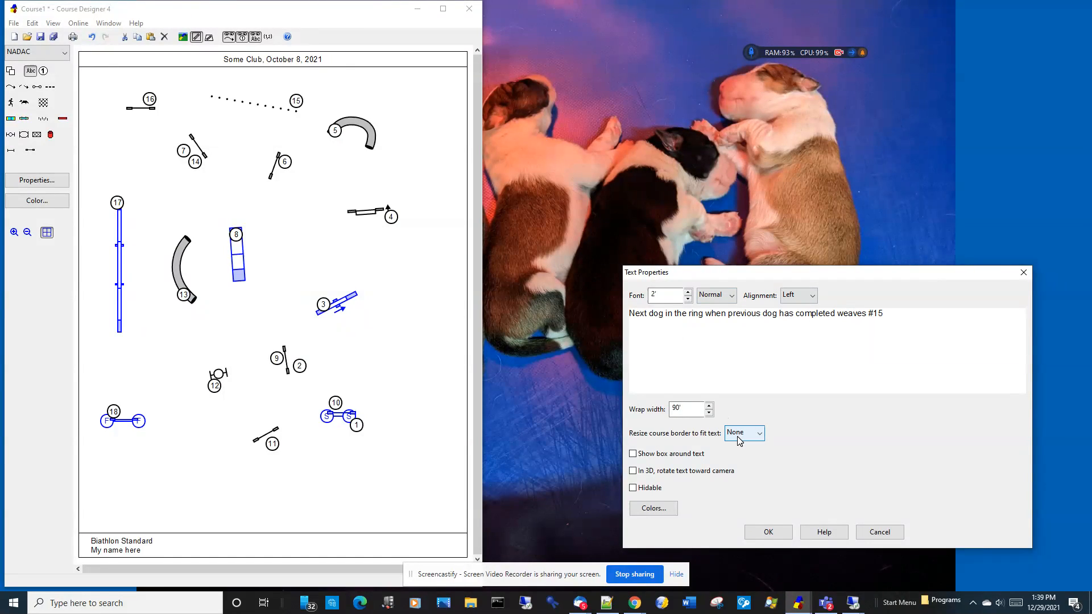
pyautogui.click(779, 532)
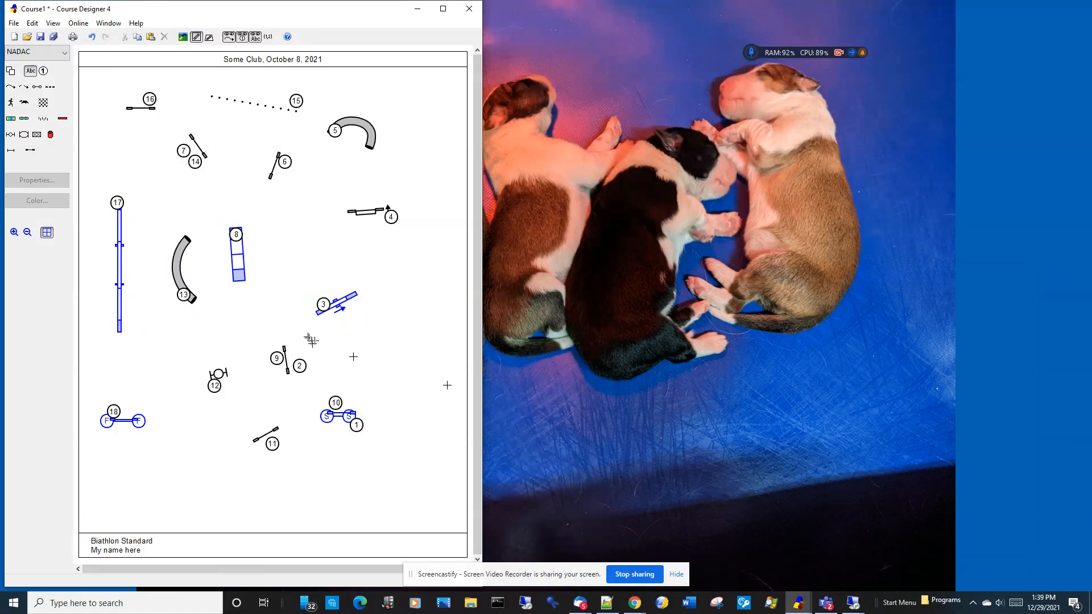
# Step: Place the next-dog instruction text in the right part of the footer border and deselect it
pyautogui.click(330, 458)
pyautogui.moveTo(330, 459); pyautogui.dragTo(329, 546)
pyautogui.click(317, 492)
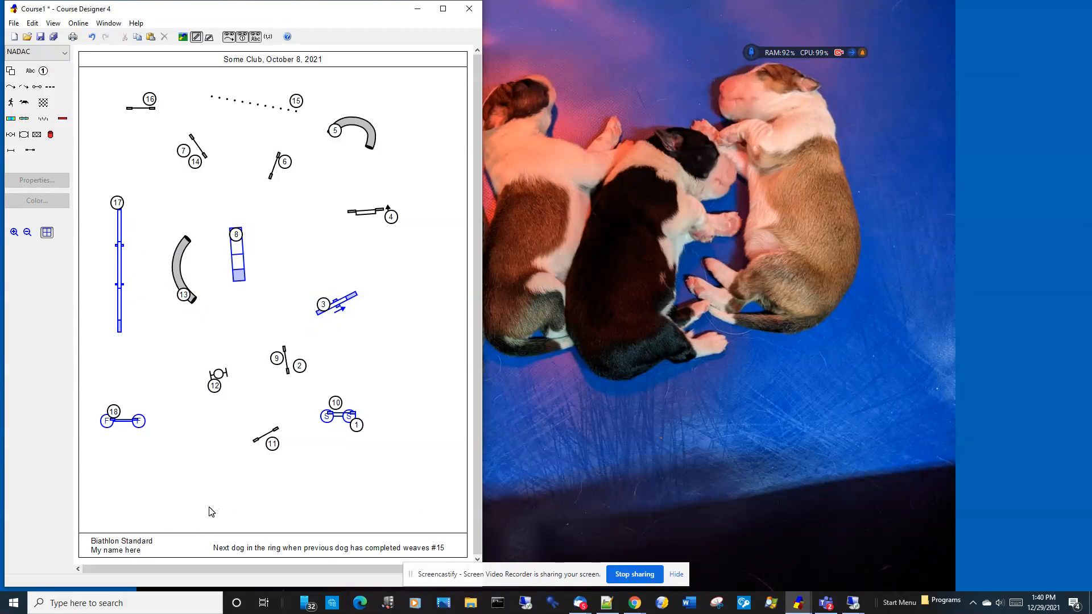
# Step: Create a hidable text item reading "Club mentioned that the upper left corner might be not be level"
pyautogui.click(30, 71)
pyautogui.click(91, 81)
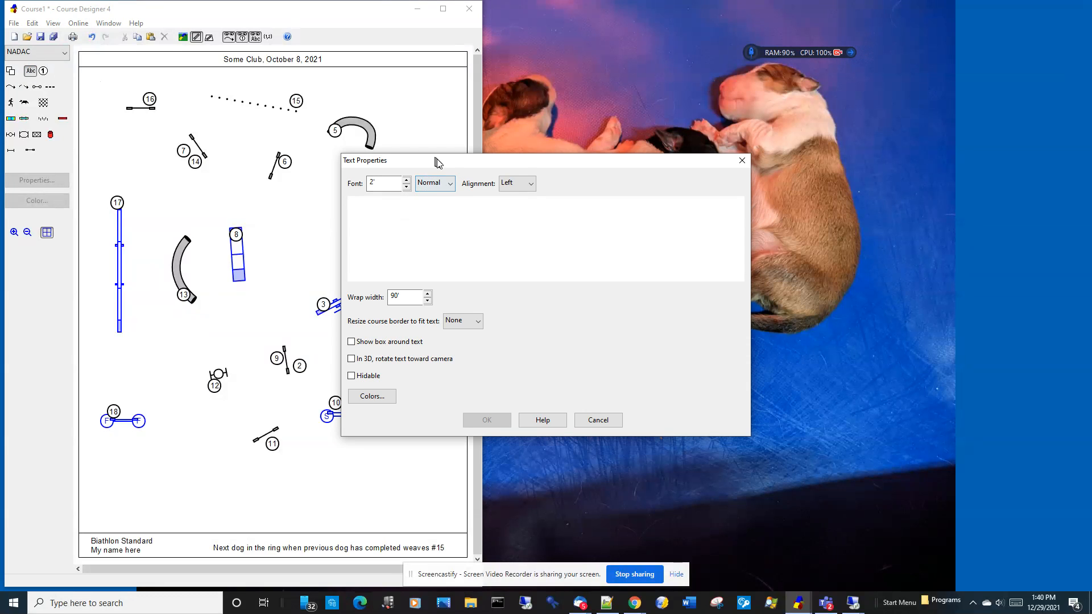
pyautogui.moveTo(436, 163); pyautogui.dragTo(594, 180)
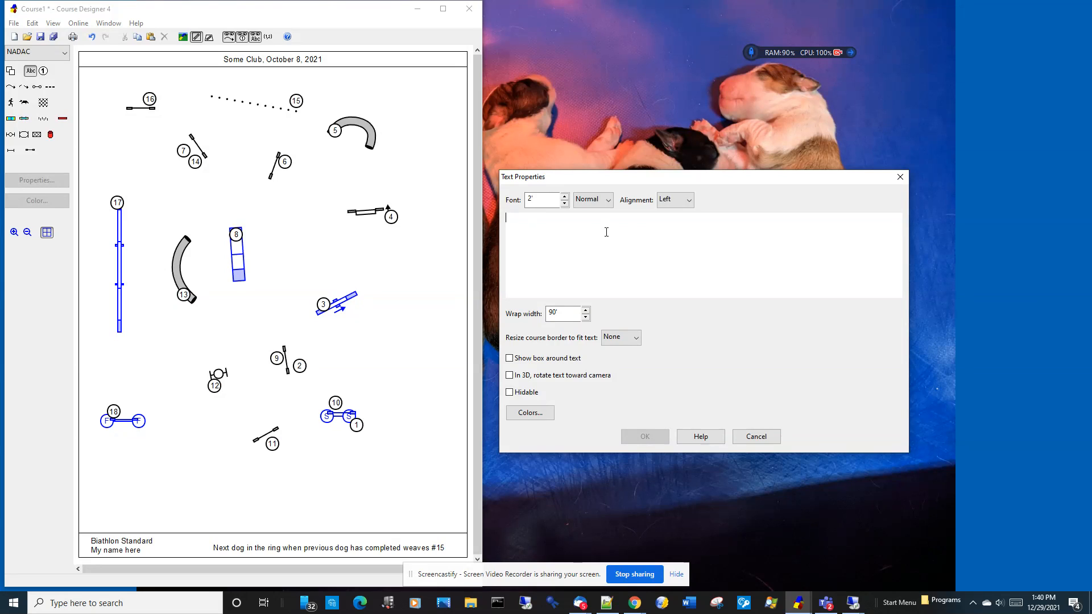
pyautogui.write('Club mentioned that')
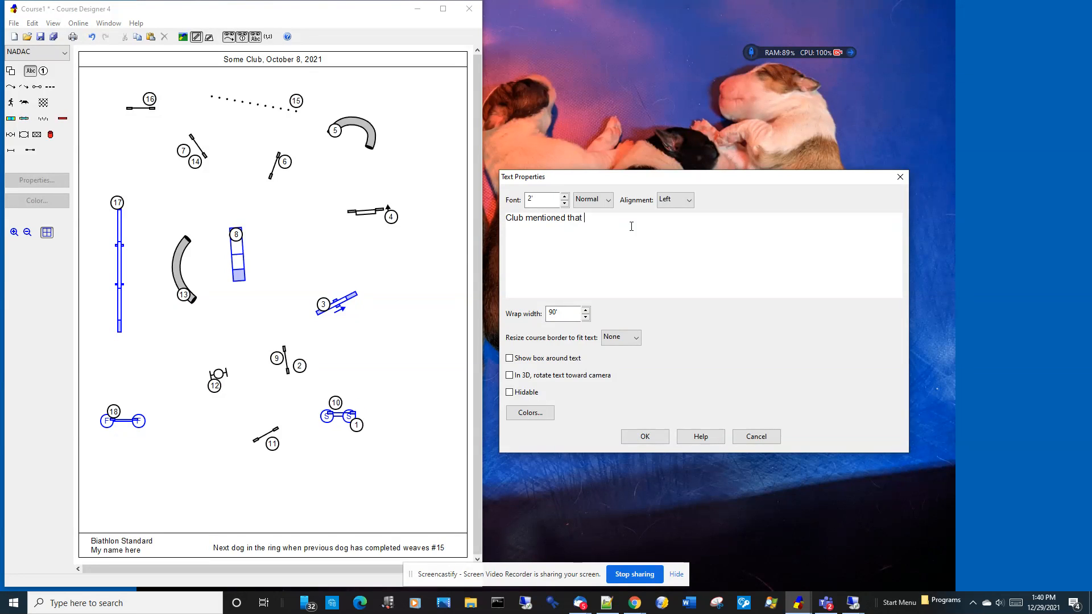
pyautogui.write(' the upper l')
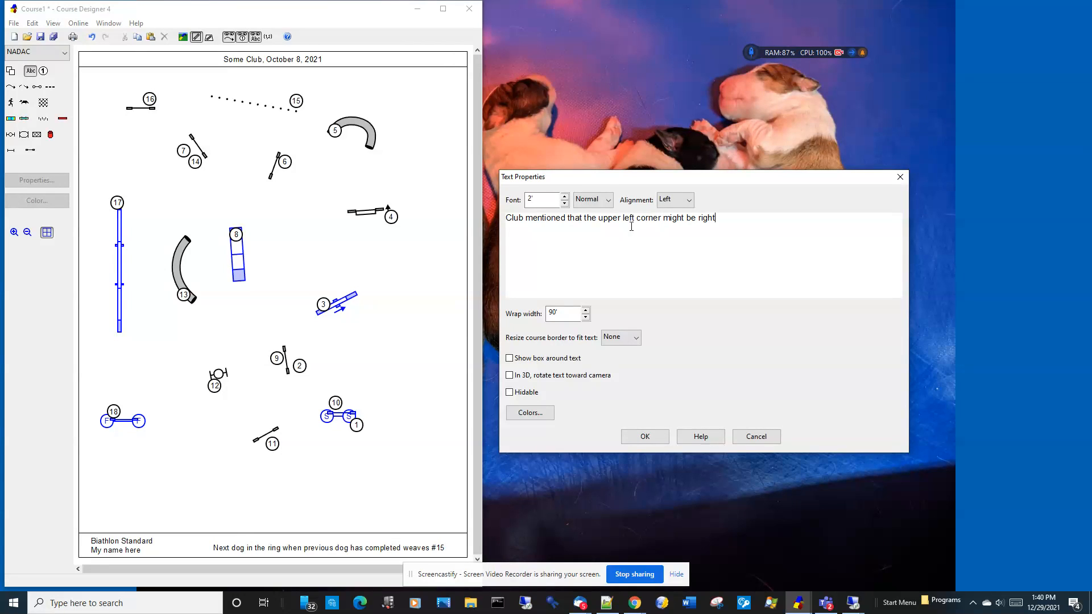
pyautogui.write('eft corner might be rig')
pyautogui.press('BackSpace')
pyautogui.press('BackSpace')
pyautogui.press('BackSpace')
pyautogui.click(509, 393)
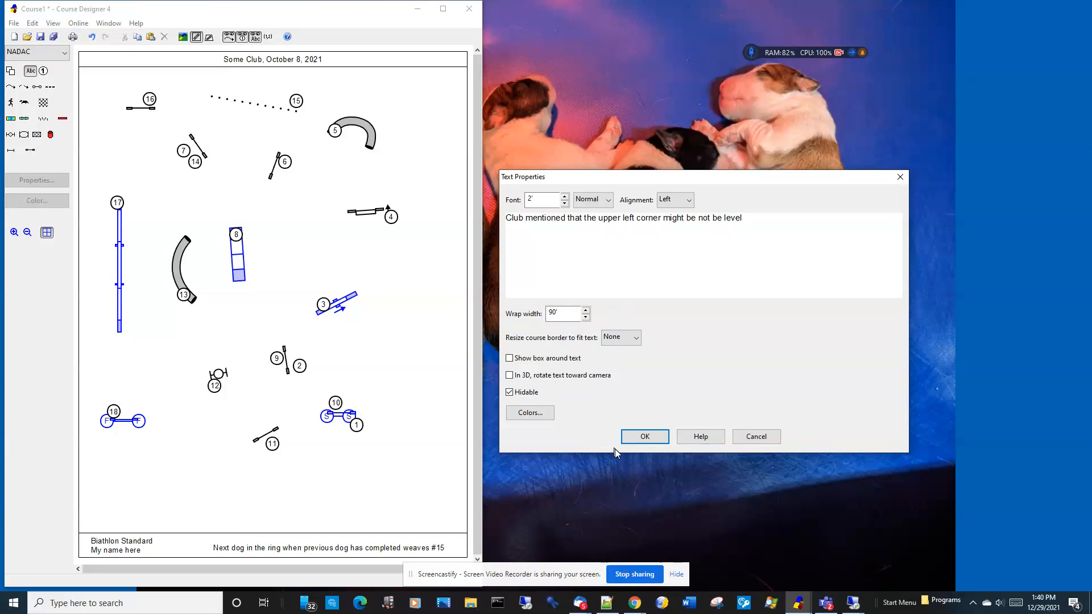
pyautogui.click(637, 438)
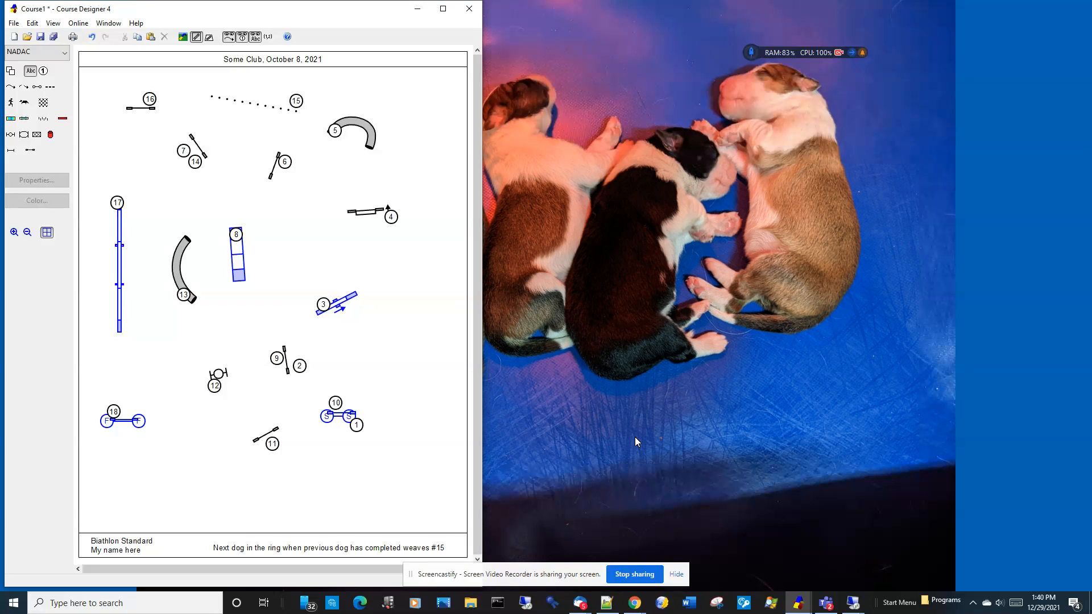
# Step: Place the level note in the course's upper-left corner, narrow its wrap width to 20', and deselect it
pyautogui.click(119, 76)
pyautogui.moveTo(118, 75); pyautogui.dragTo(199, 79)
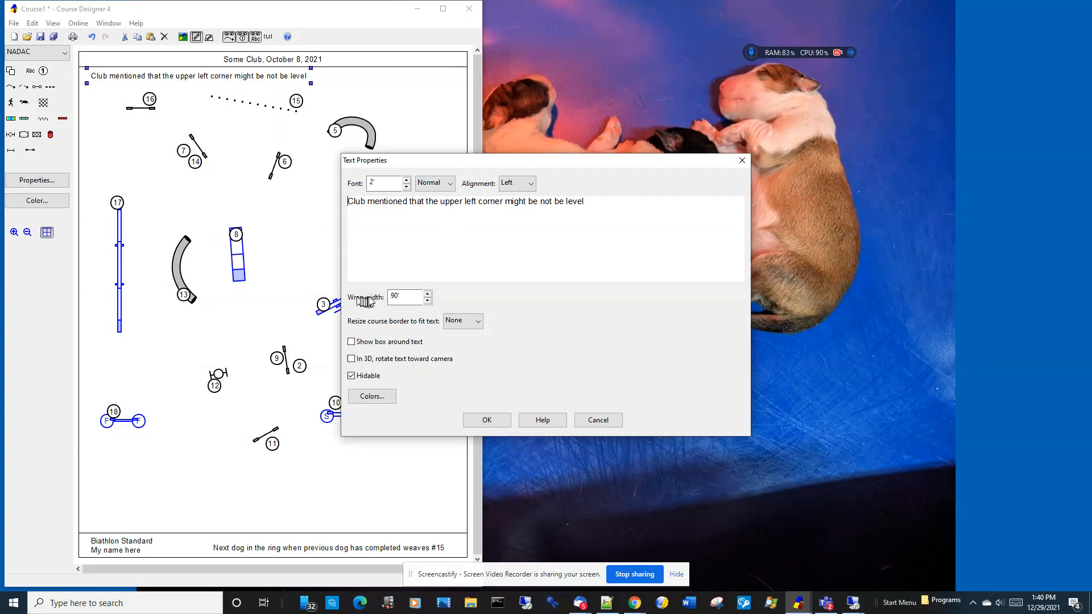
pyautogui.click(429, 302)
pyautogui.click(429, 302)
pyautogui.click(429, 302)
pyautogui.click(430, 301)
pyautogui.click(429, 302)
pyautogui.click(429, 302)
pyautogui.click(430, 302)
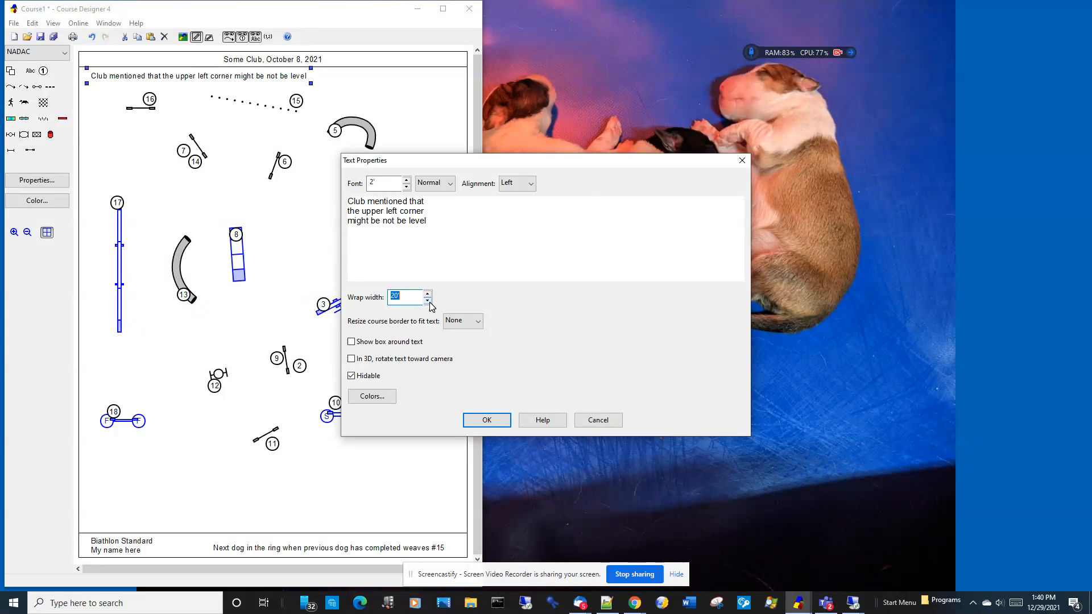
pyautogui.click(483, 419)
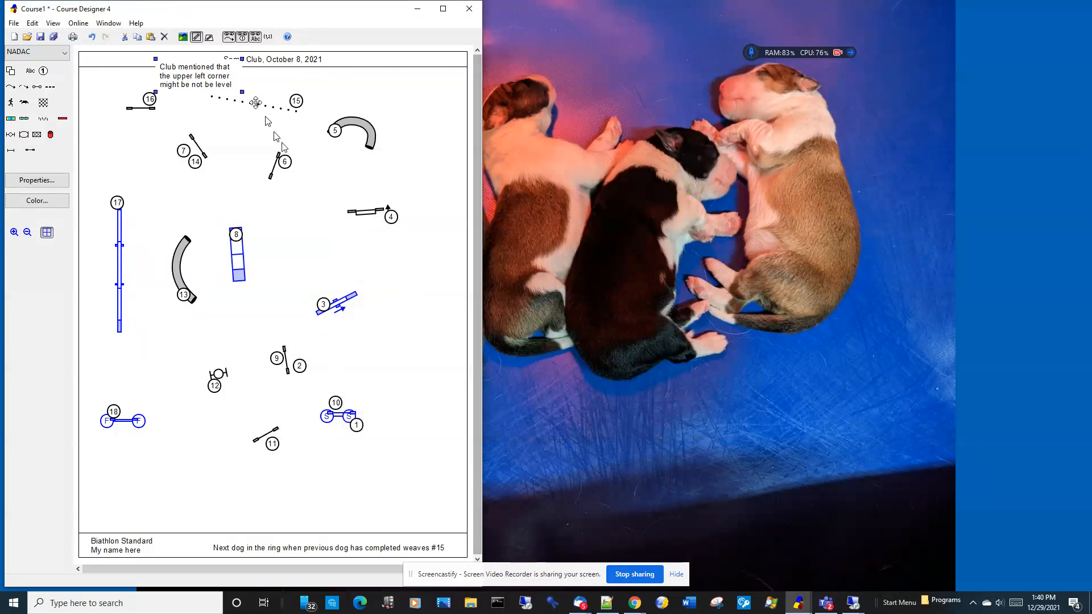
pyautogui.moveTo(195, 61); pyautogui.dragTo(132, 69)
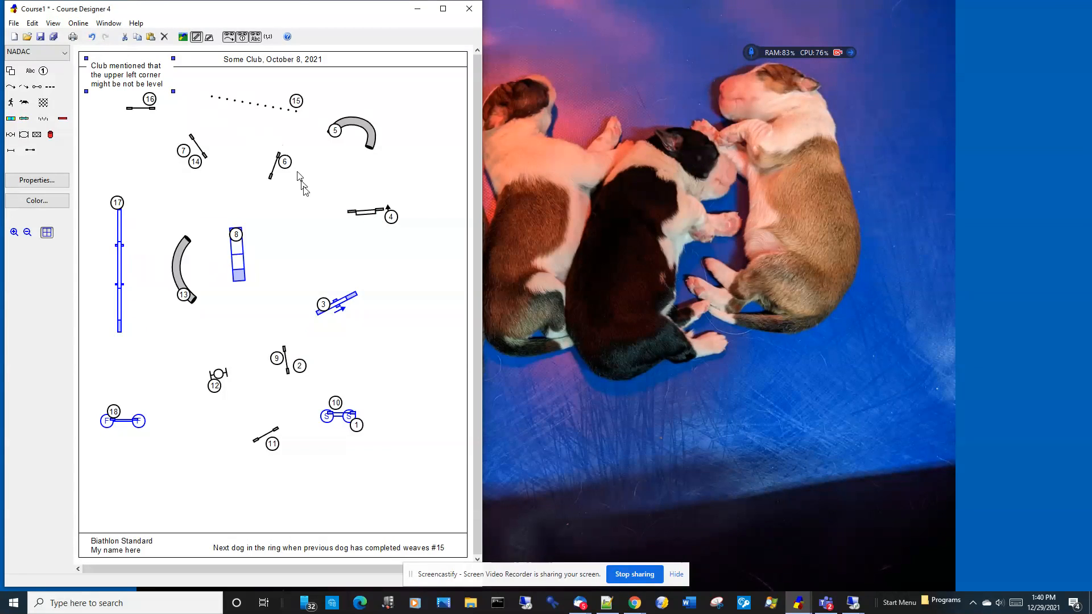
pyautogui.click(311, 259)
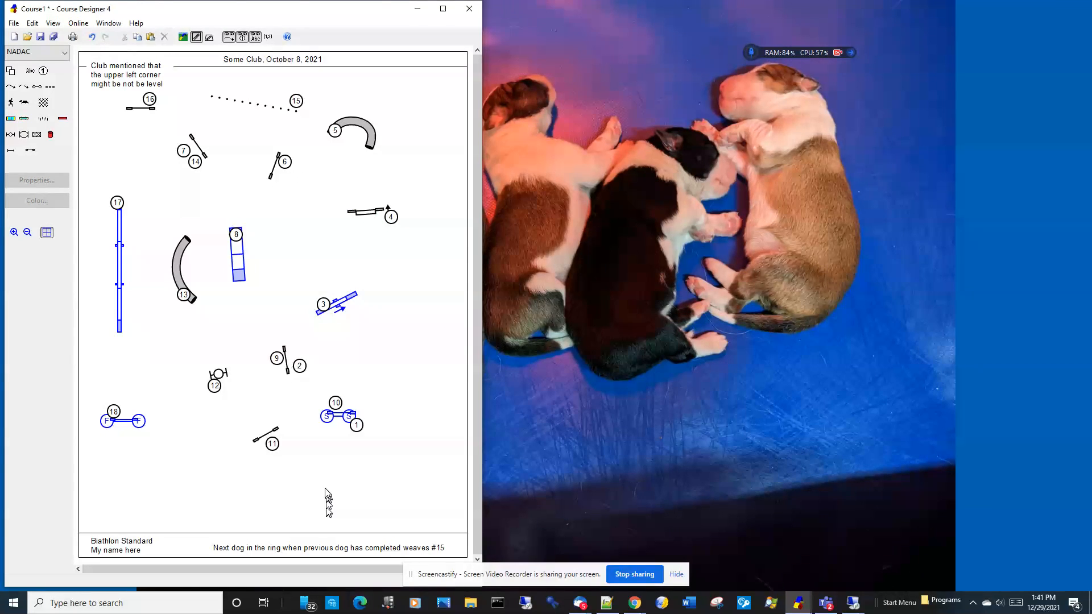
# Step: Hide the hidable text, show it once more, and leave it hidden
pyautogui.click(255, 38)
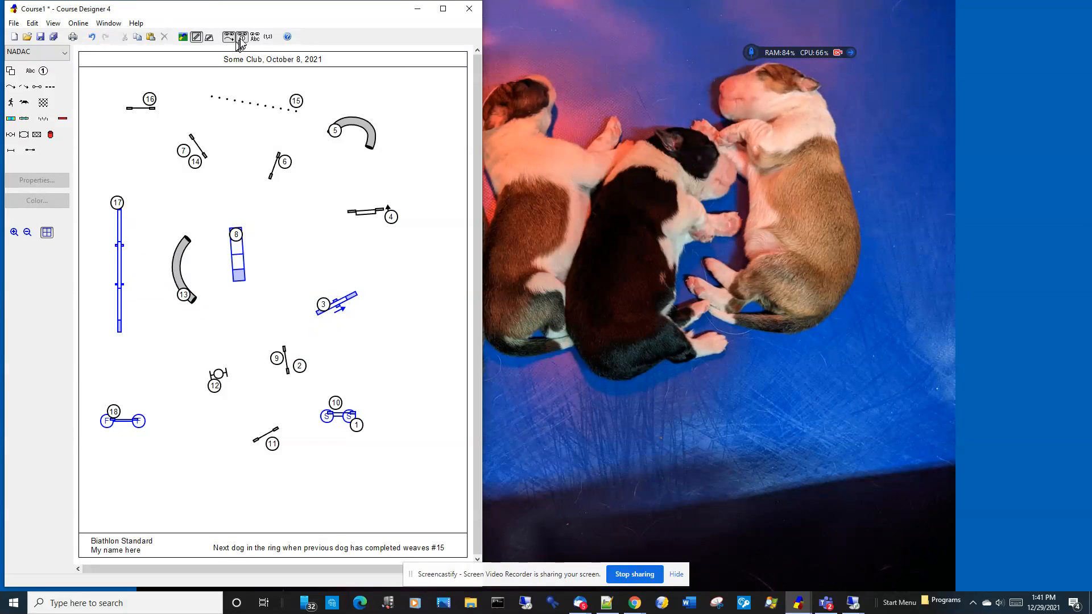
pyautogui.click(254, 38)
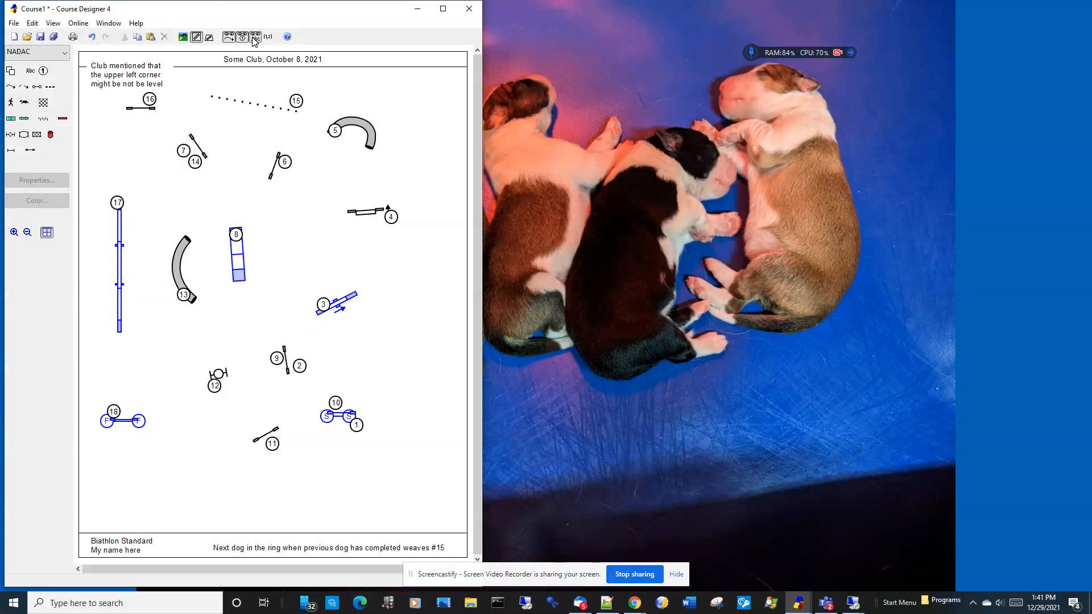
pyautogui.click(254, 37)
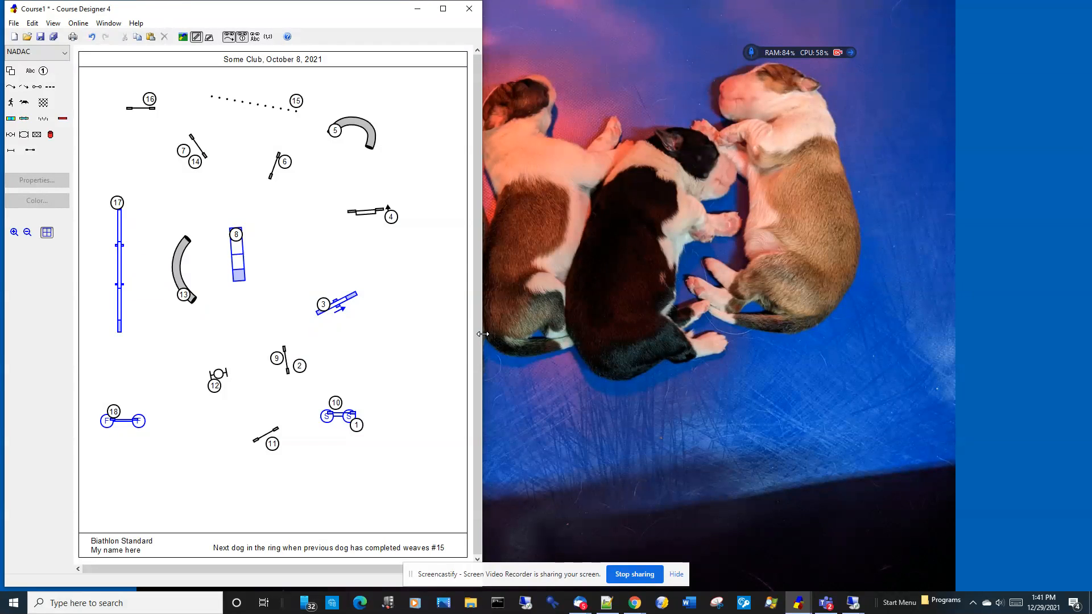
# Step: Widen the program window and set the course width to 150'
pyautogui.moveTo(483, 334); pyautogui.dragTo(743, 354)
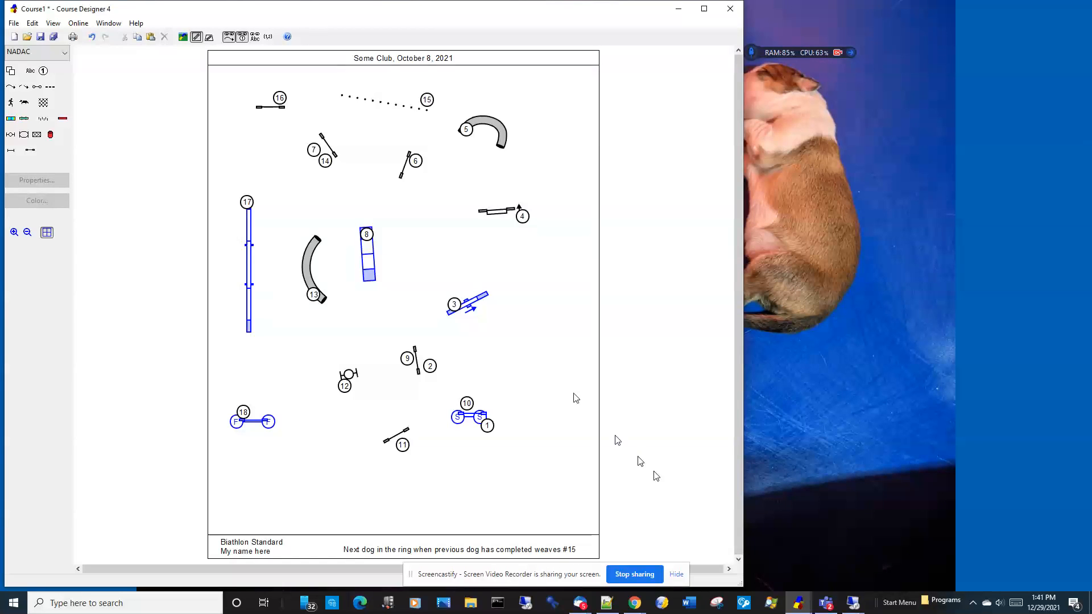
pyautogui.rightClick(440, 214)
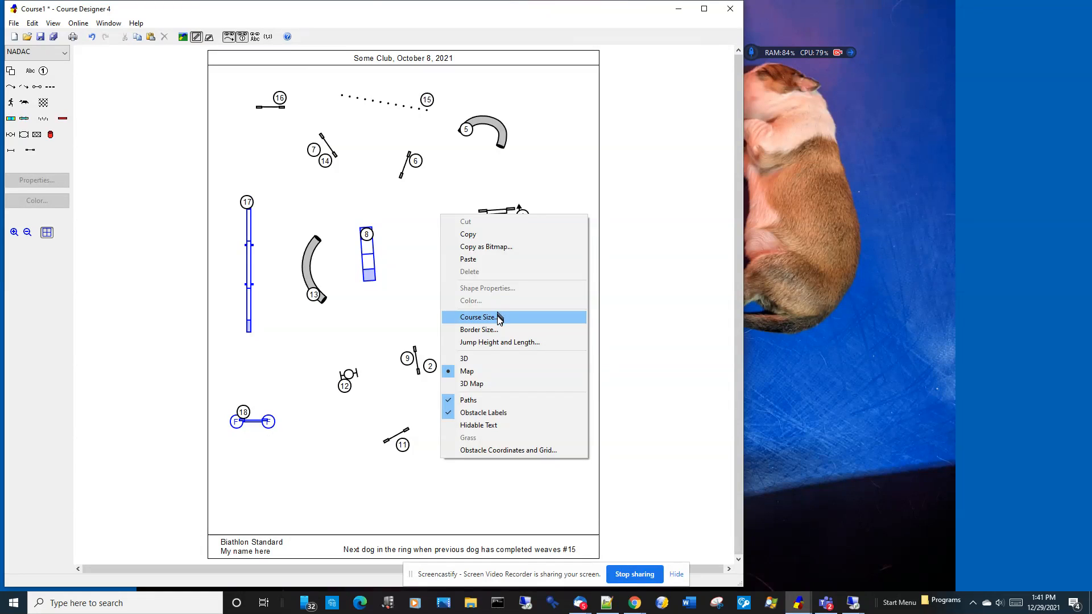
pyautogui.click(489, 317)
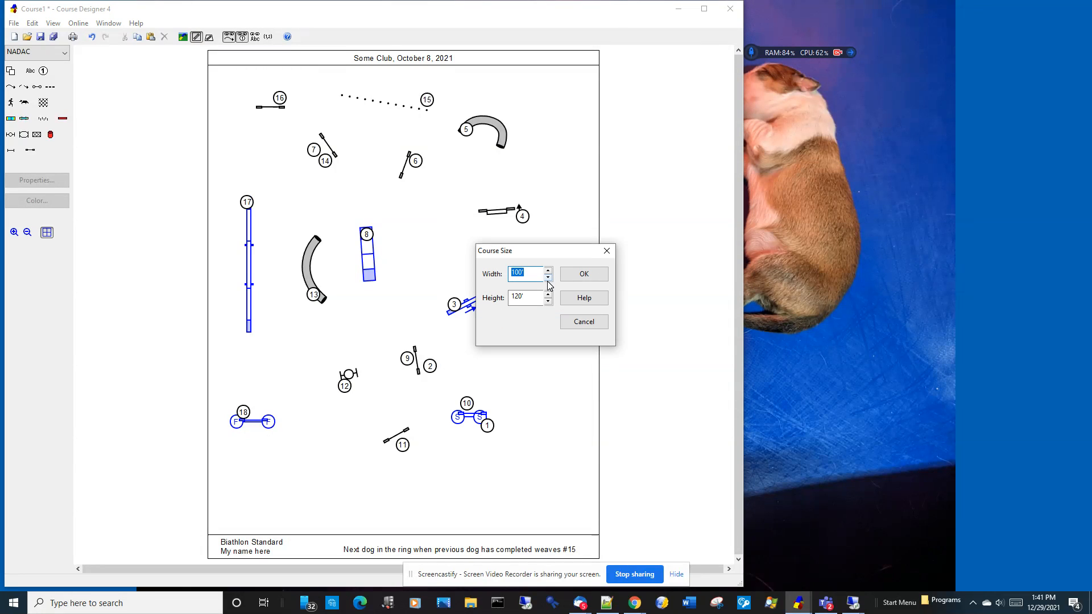
pyautogui.write('15')
pyautogui.moveTo(536, 297); pyautogui.dragTo(511, 296)
pyautogui.click(584, 274)
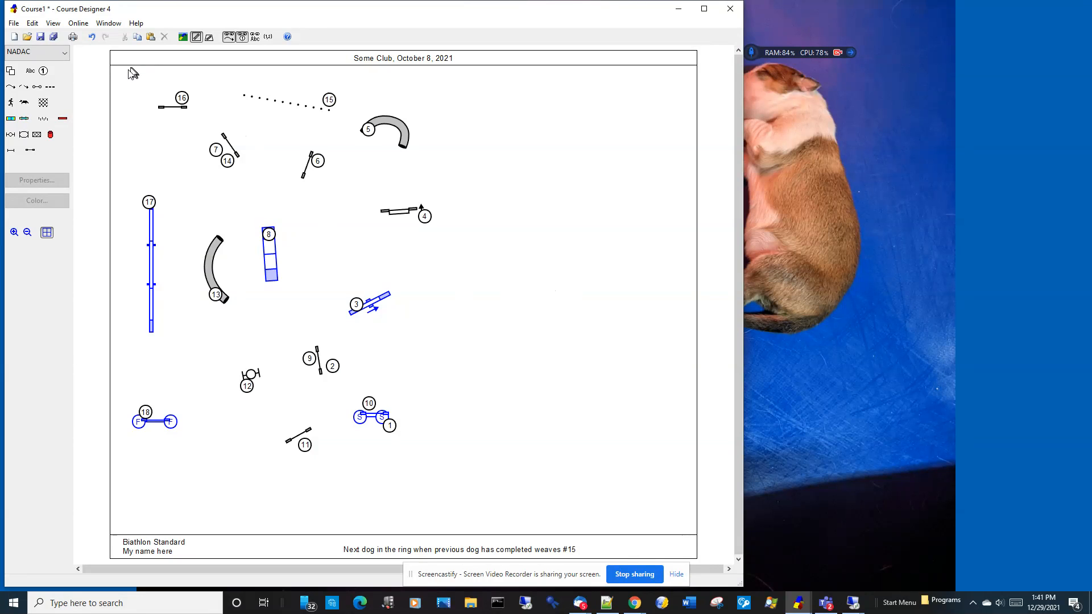
# Step: Select all the obstacles, including the hidden note, and rotate them about 90 degrees clockwise as a group
pyautogui.moveTo(126, 73); pyautogui.dragTo(492, 498)
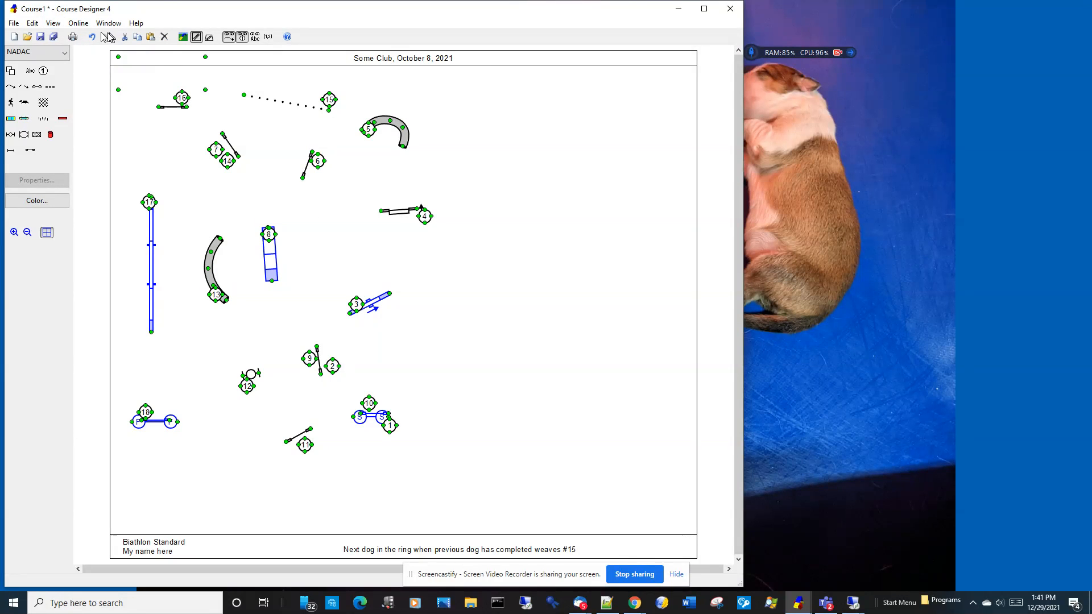
pyautogui.click(53, 24)
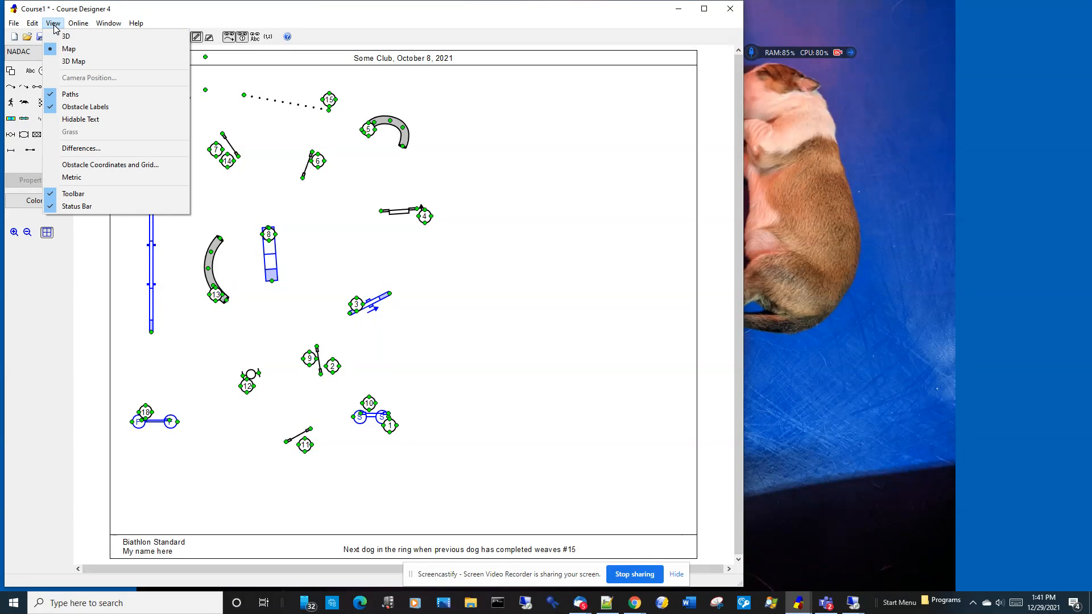
pyautogui.moveTo(37, 22)
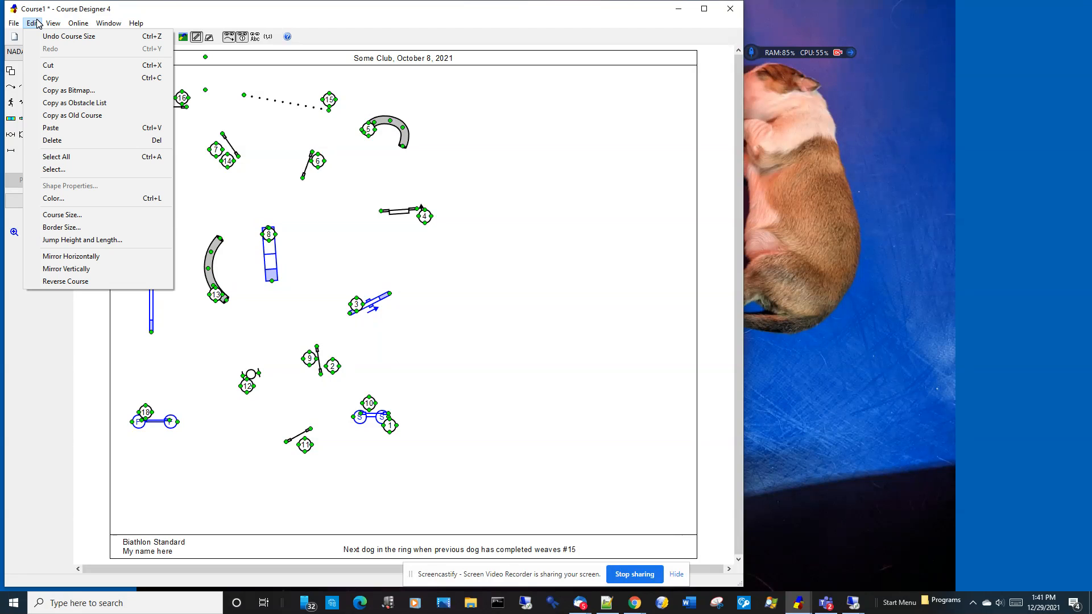
pyautogui.click(455, 98)
pyautogui.moveTo(114, 76); pyautogui.dragTo(515, 535)
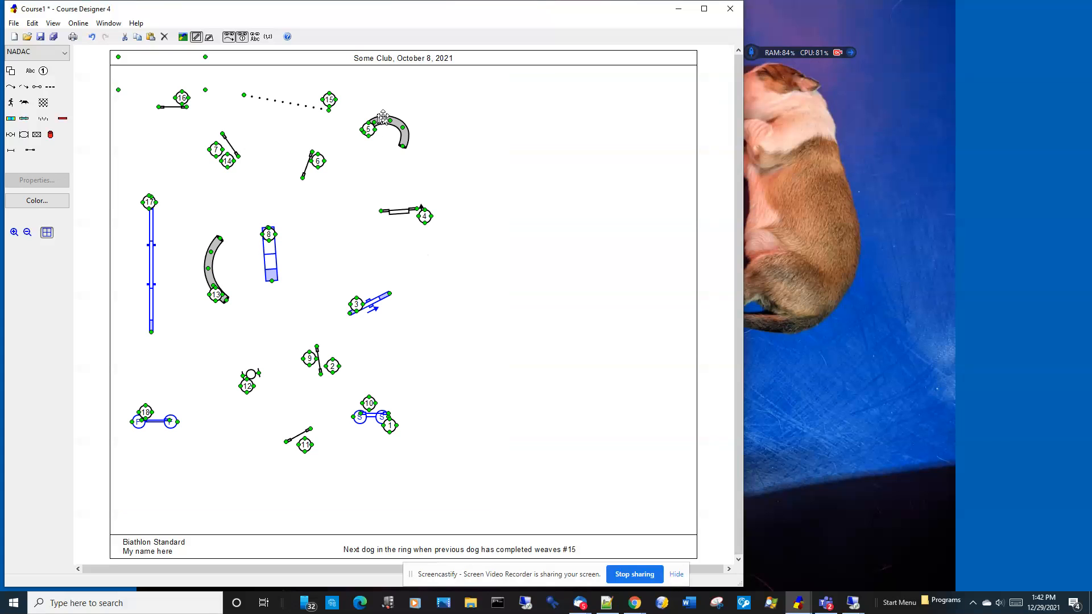
pyautogui.moveTo(431, 136); pyautogui.dragTo(472, 401)
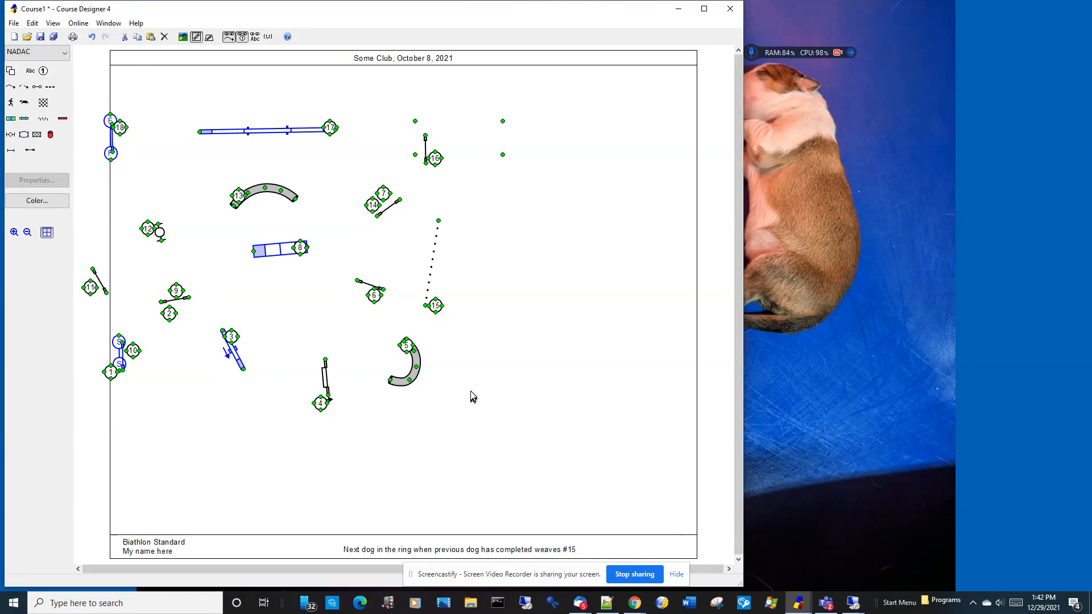
# Step: Shift the rotated obstacles right and down until they lie inside the course just above the footer, and deselect them
pyautogui.press('Right')
pyautogui.press('Right')
pyautogui.press('Right')
pyautogui.press('Right')
pyautogui.press('Right')
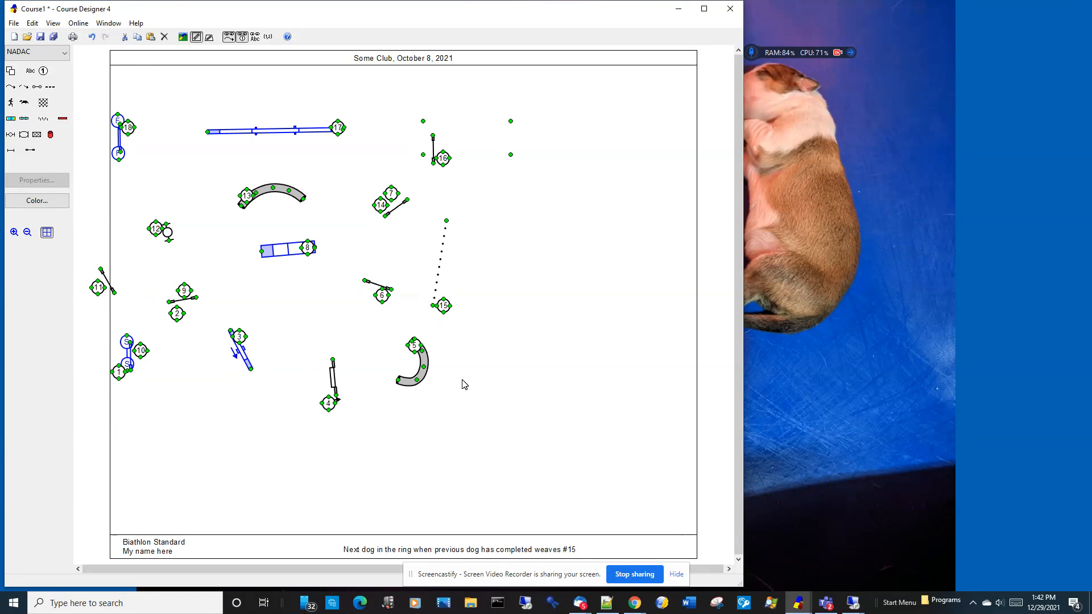
pyautogui.press('Right')
pyautogui.press('Right')
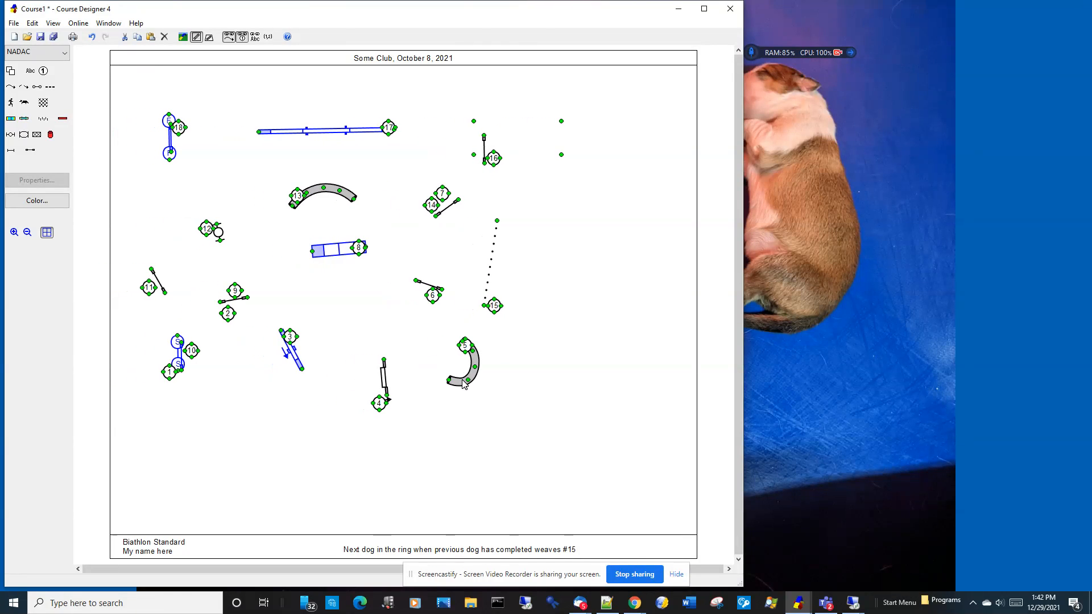
pyautogui.press('Down')
pyautogui.press('Down')
pyautogui.press('Down')
pyautogui.press('Down')
pyautogui.press('Down')
pyautogui.press('Down')
pyautogui.press('Down')
pyautogui.press('Down')
pyautogui.press('Down')
pyautogui.press('Down')
pyautogui.press('Down')
pyautogui.press('Down')
pyautogui.press('Down')
pyautogui.press('Down')
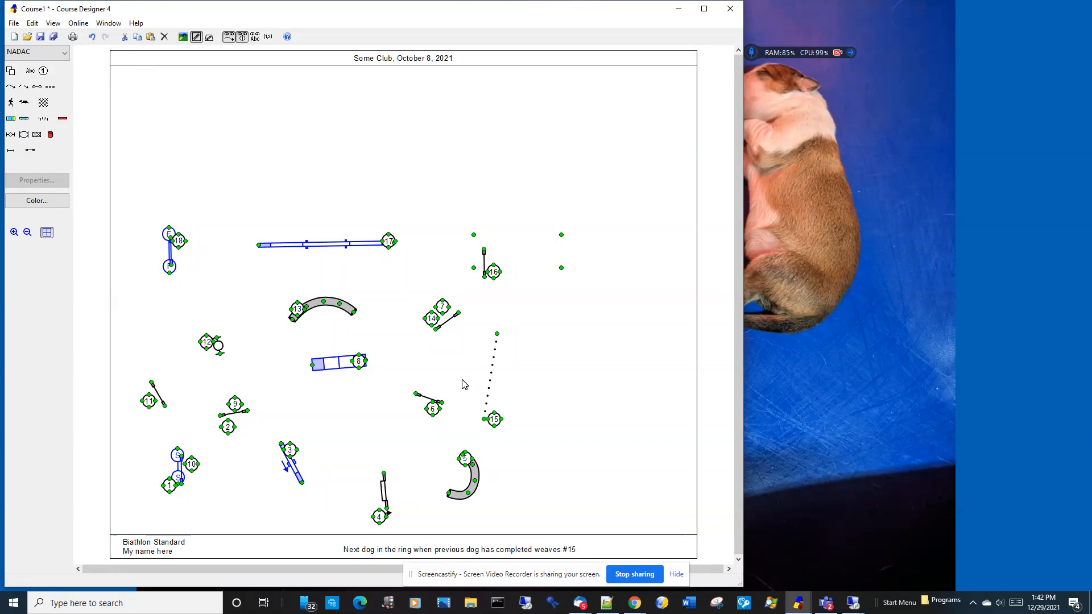
pyautogui.click(559, 369)
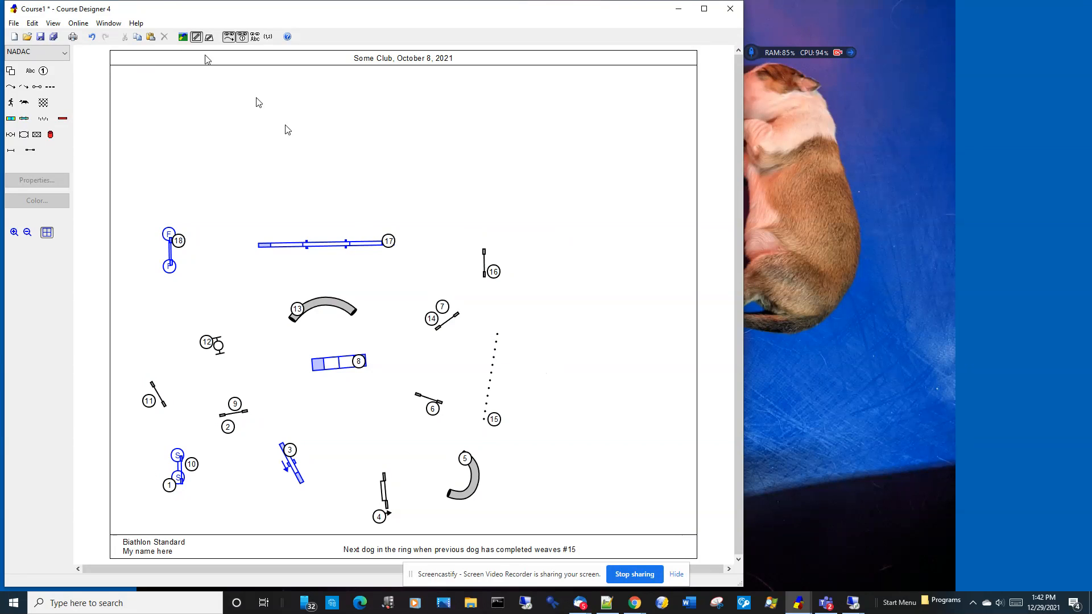
# Step: Try to reduce the course height with the obstacles near the footer, and undo the resize
pyautogui.rightClick(648, 351)
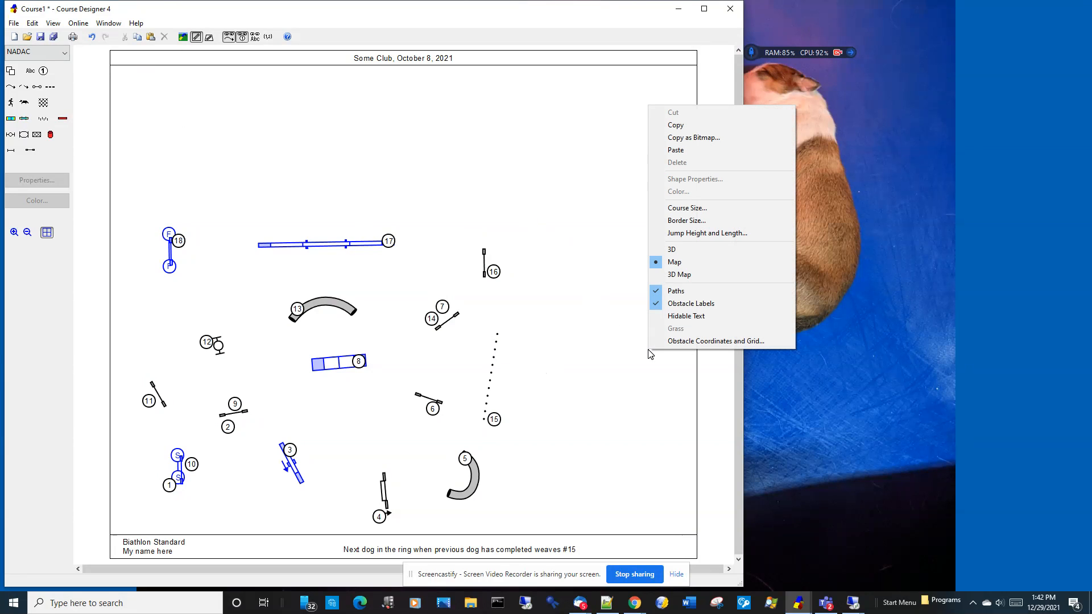
pyautogui.click(665, 208)
pyautogui.doubleClick(528, 295)
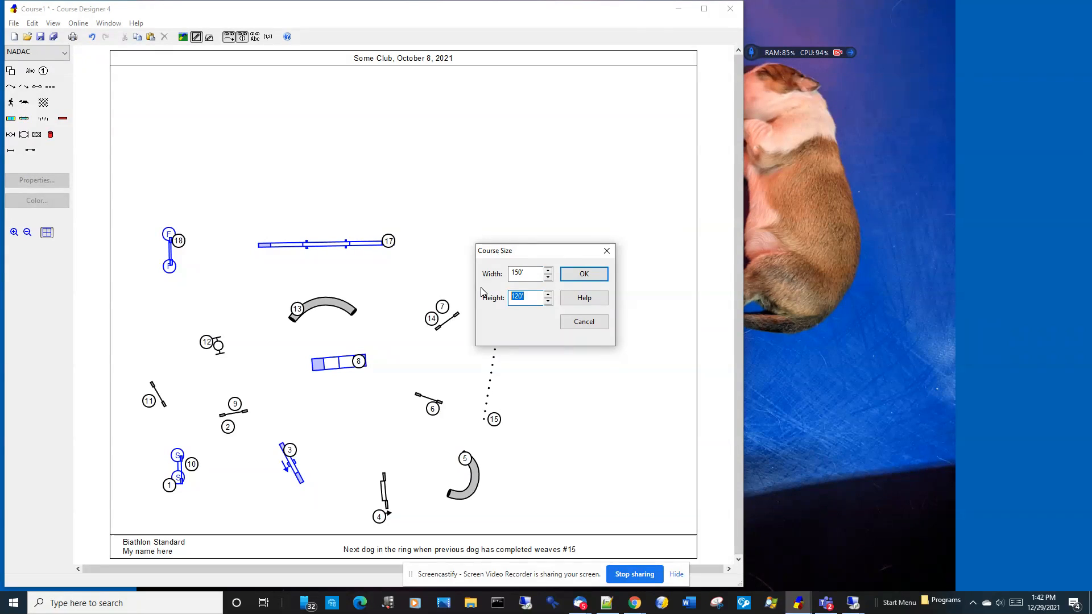
pyautogui.press('Return')
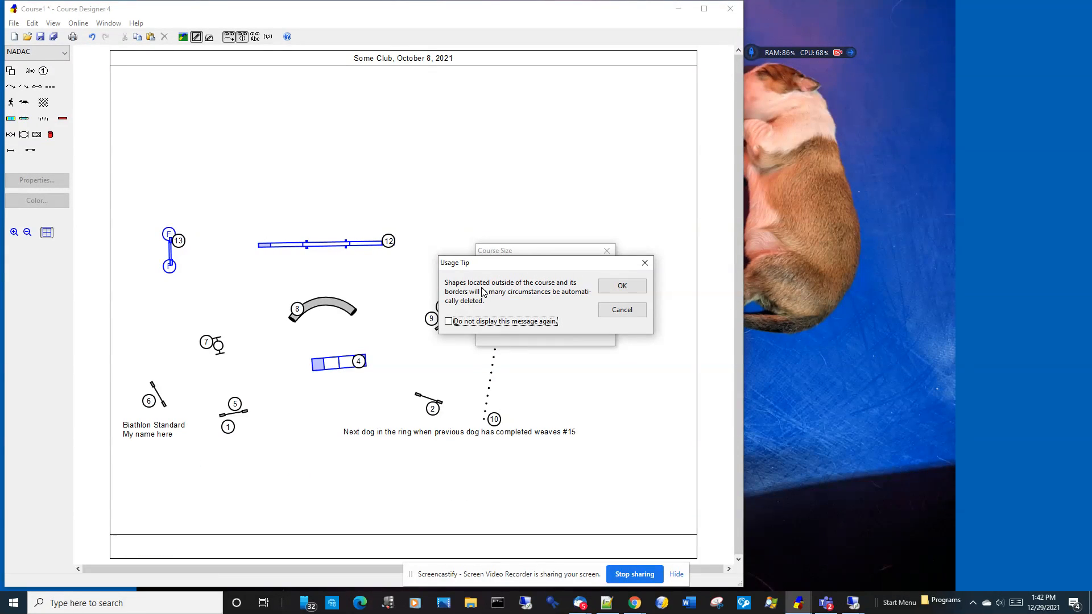
pyautogui.click(624, 287)
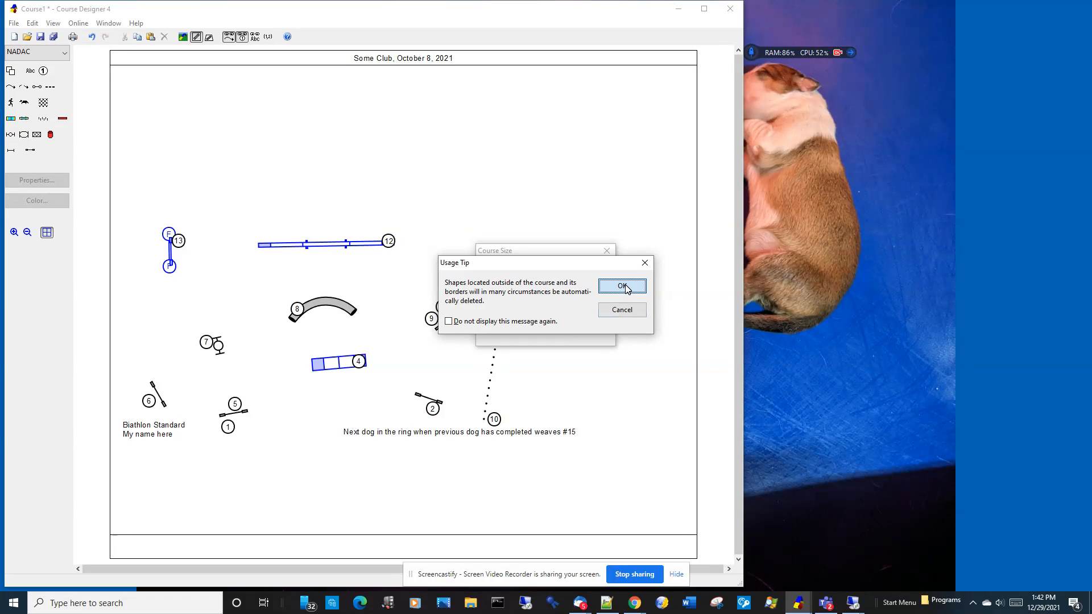
pyautogui.click(623, 287)
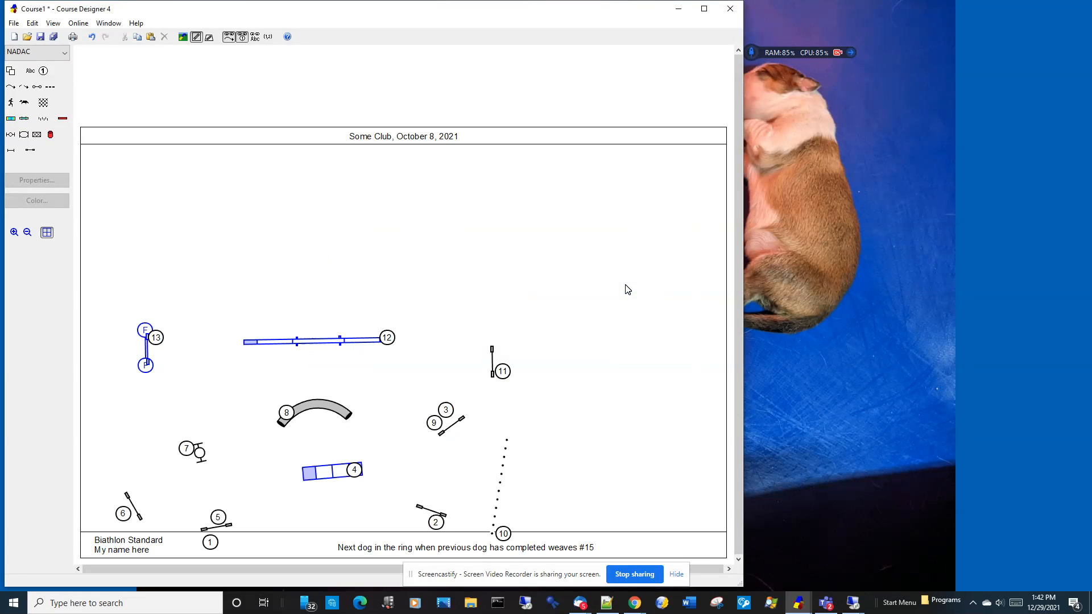
pyautogui.hotkey('ctrl', 'z')
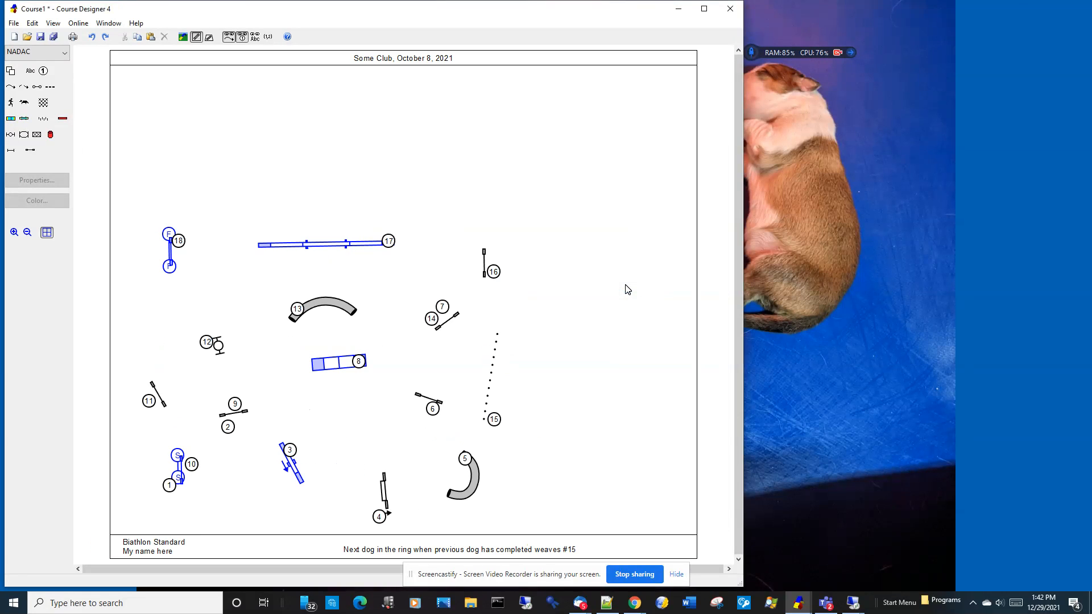
# Step: Select all the obstacles, move them up as a group to just below the header, and deselect them
pyautogui.moveTo(129, 151); pyautogui.dragTo(610, 528)
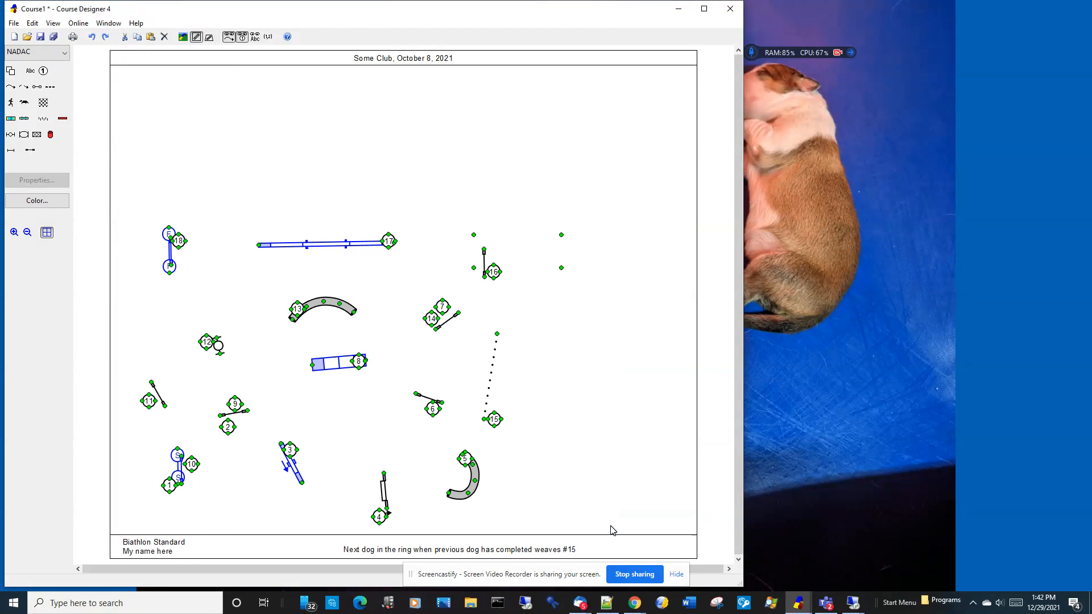
pyautogui.moveTo(348, 240); pyautogui.dragTo(345, 97)
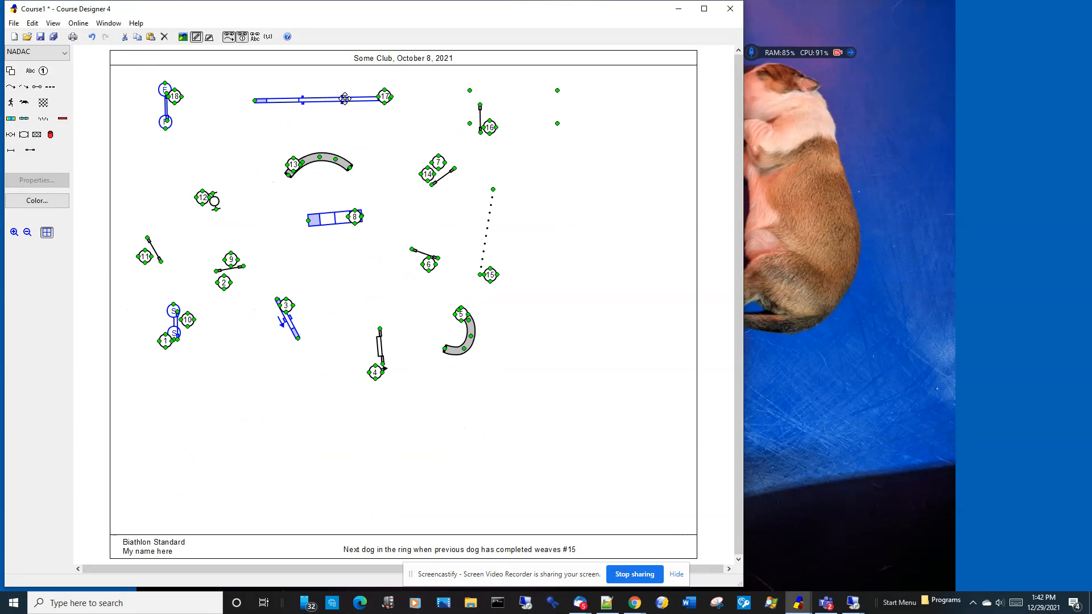
pyautogui.click(579, 438)
# Step: Set the course width to 90'
pyautogui.rightClick(578, 438)
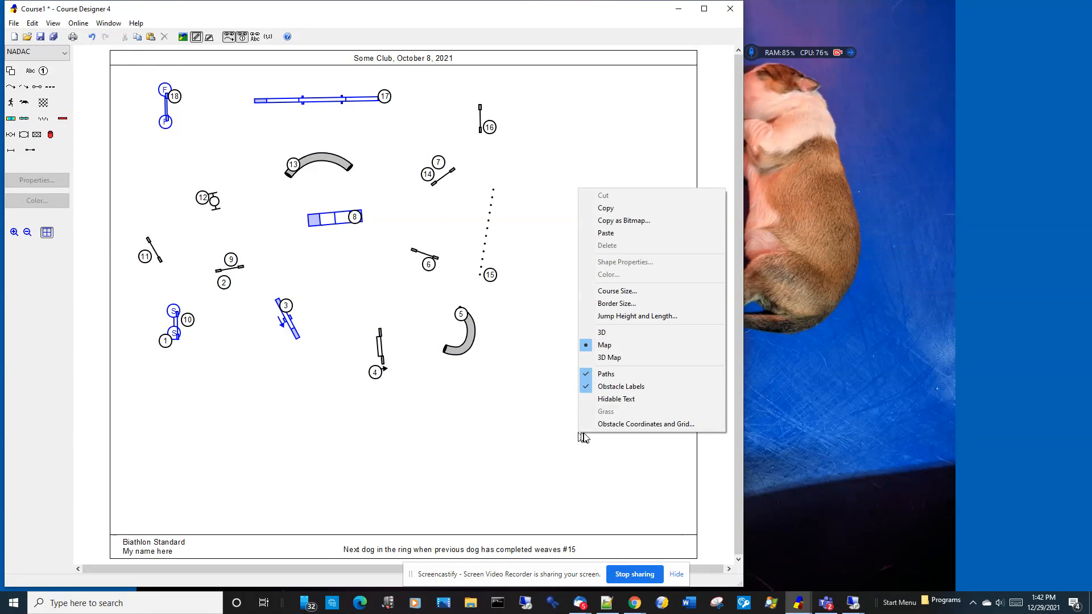
pyautogui.click(586, 291)
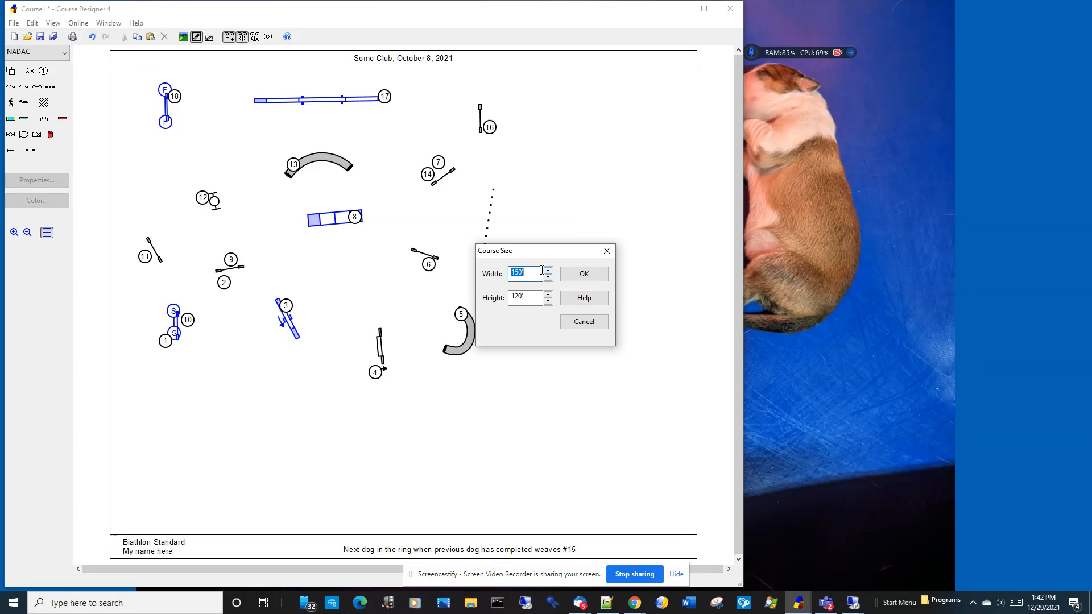
pyautogui.write('90')
pyautogui.press('Return')
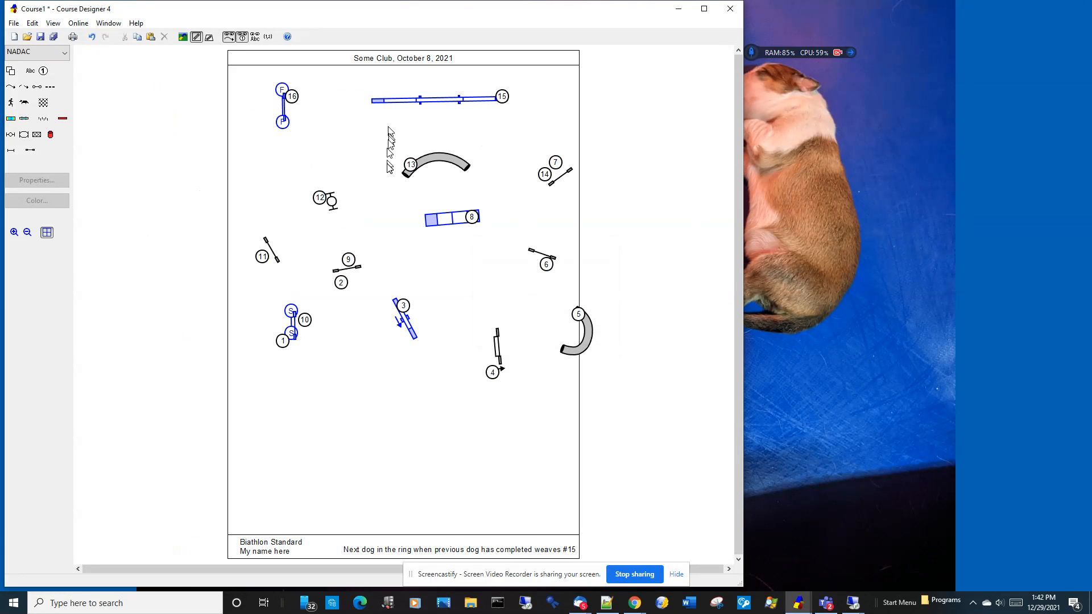
# Step: Set the course size to 150' wide and 90' high
pyautogui.rightClick(531, 409)
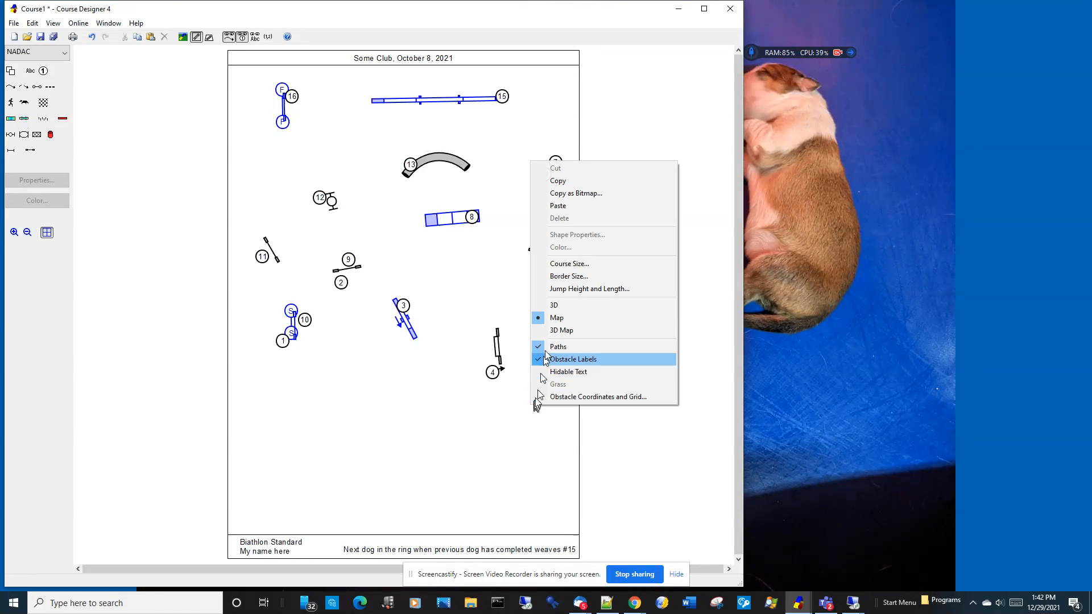
pyautogui.click(557, 263)
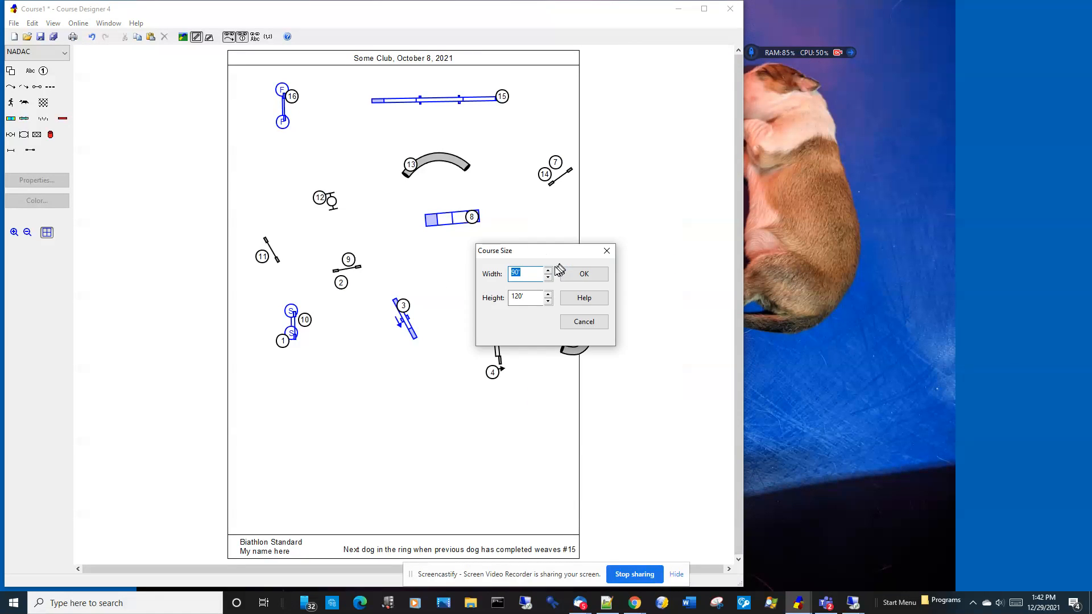
pyautogui.write('150')
pyautogui.press('Tab')
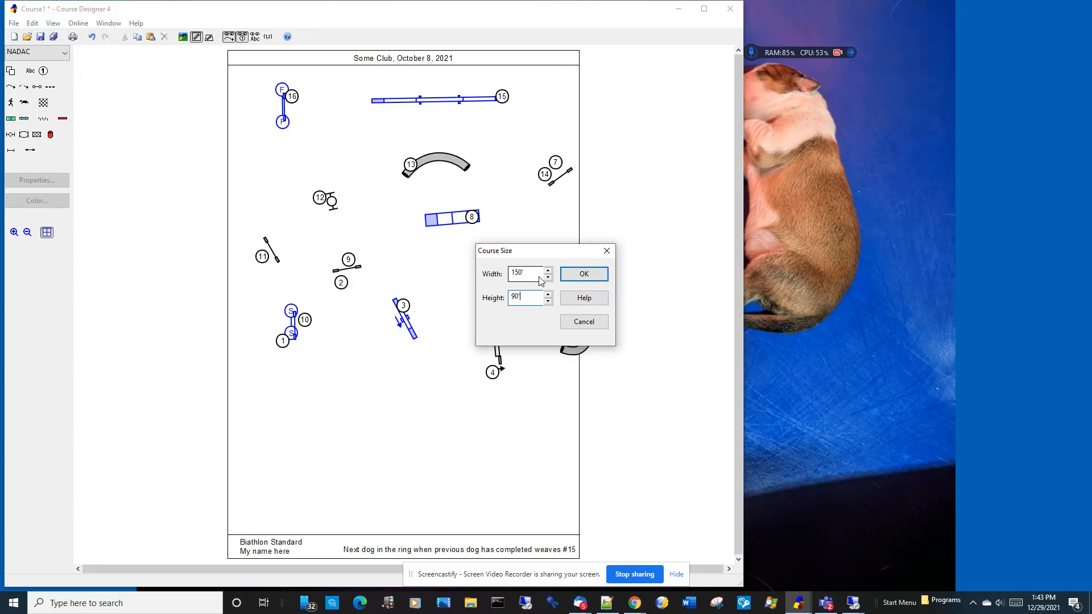
pyautogui.press('Return')
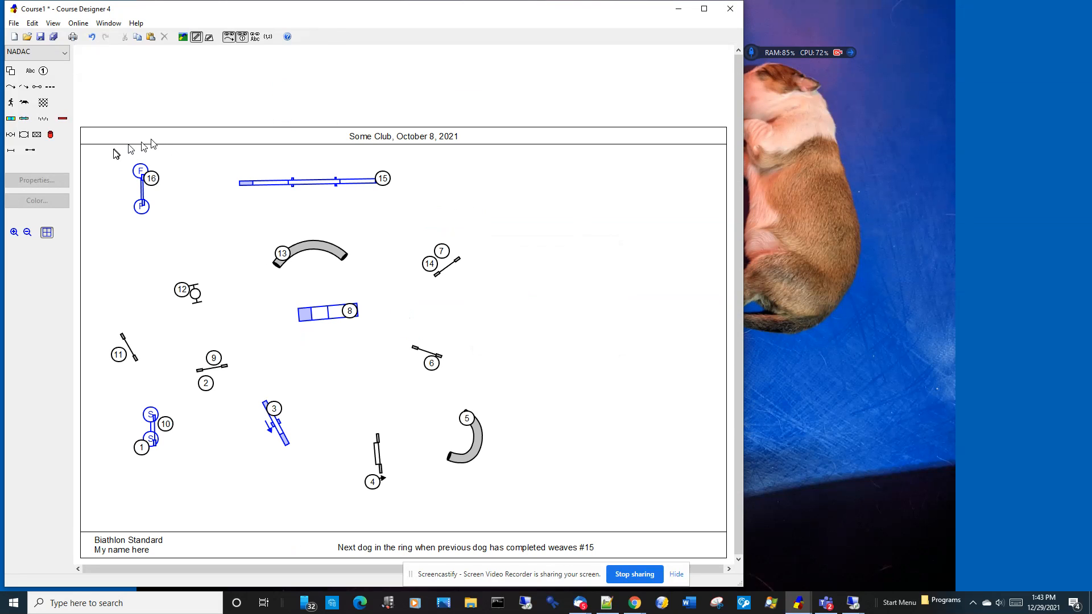
# Step: Select all the obstacles, shift them slightly down within the resized course, and deselect them
pyautogui.moveTo(98, 156); pyautogui.dragTo(560, 531)
pyautogui.moveTo(480, 434); pyautogui.dragTo(481, 444)
pyautogui.click(617, 398)
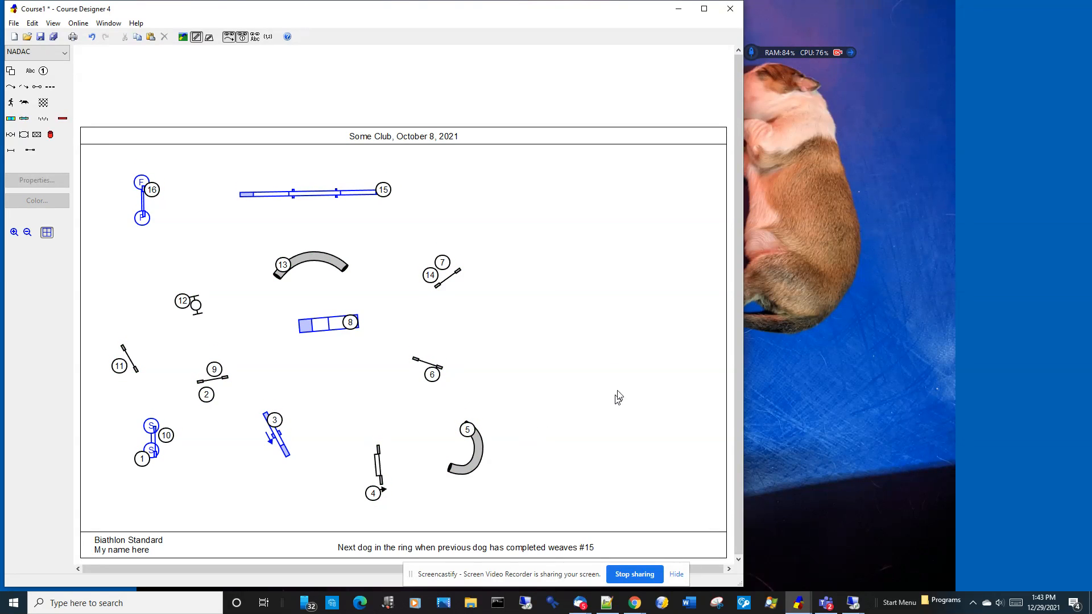
# Step: Reduce the course width to 100' and recentre the club and date text in the header
pyautogui.rightClick(595, 323)
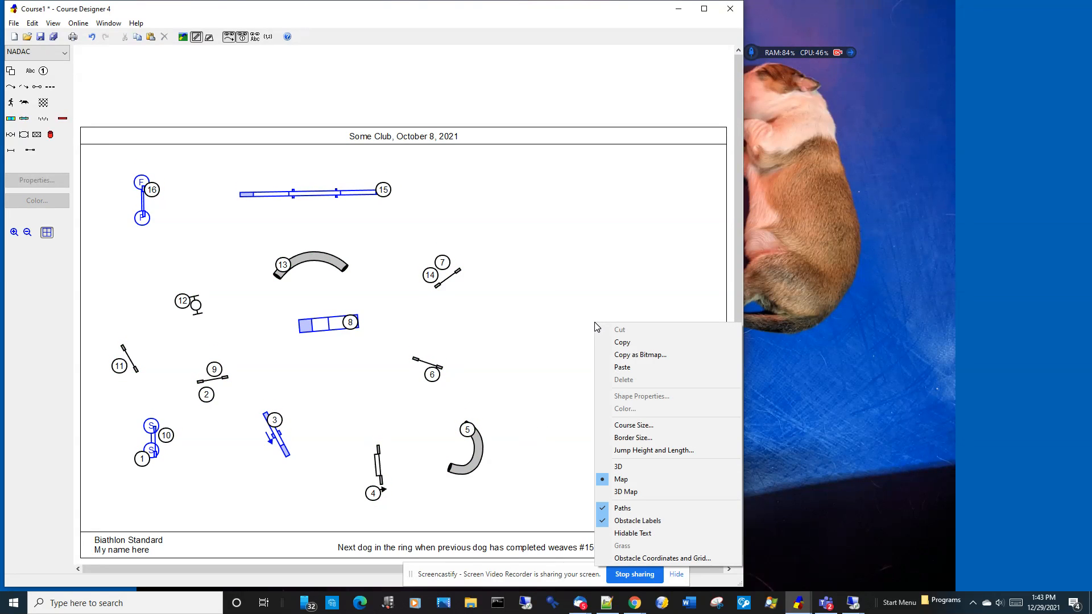
pyautogui.click(632, 424)
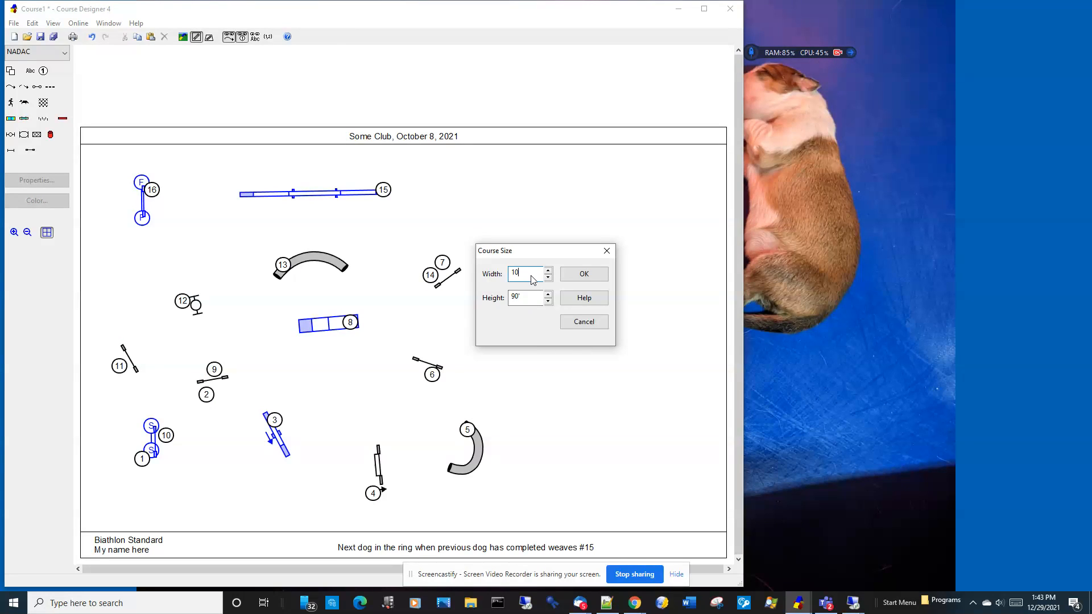
pyautogui.press('Return')
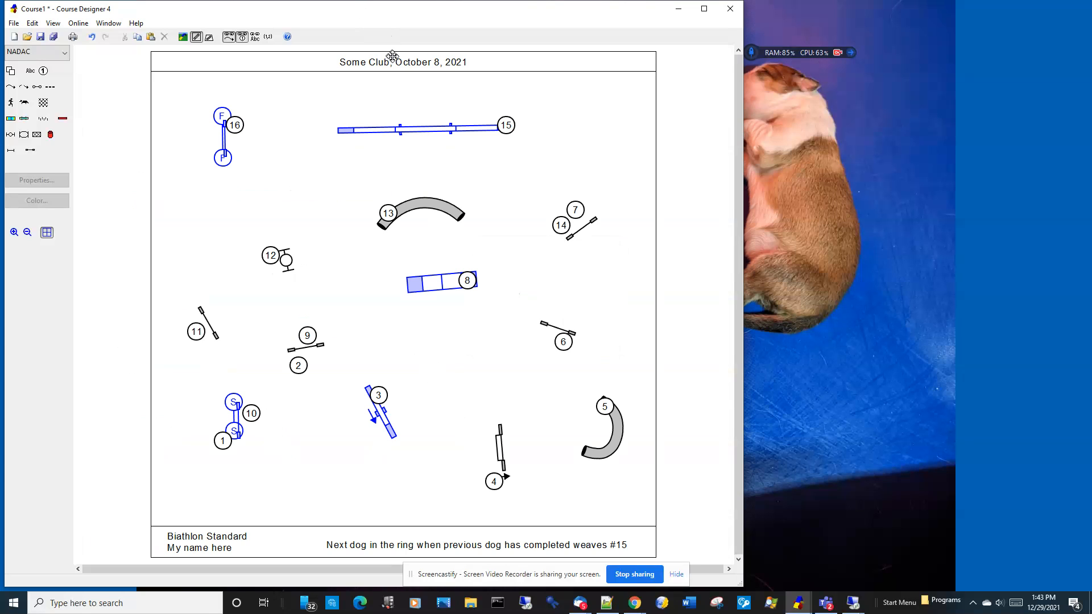
pyautogui.moveTo(394, 61)
pyautogui.mouseDown()
pyautogui.moveTo(369, 60)
pyautogui.moveTo(410, 59)
pyautogui.mouseUp()
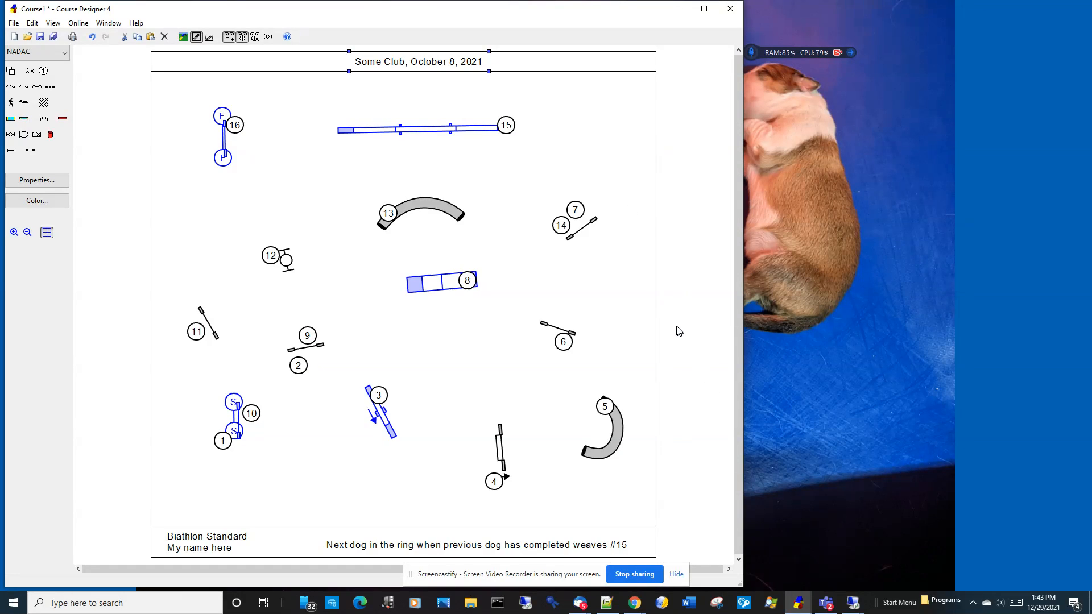
# Step: Set the right border to 40' and recentre the header text over the course area
pyautogui.rightClick(578, 275)
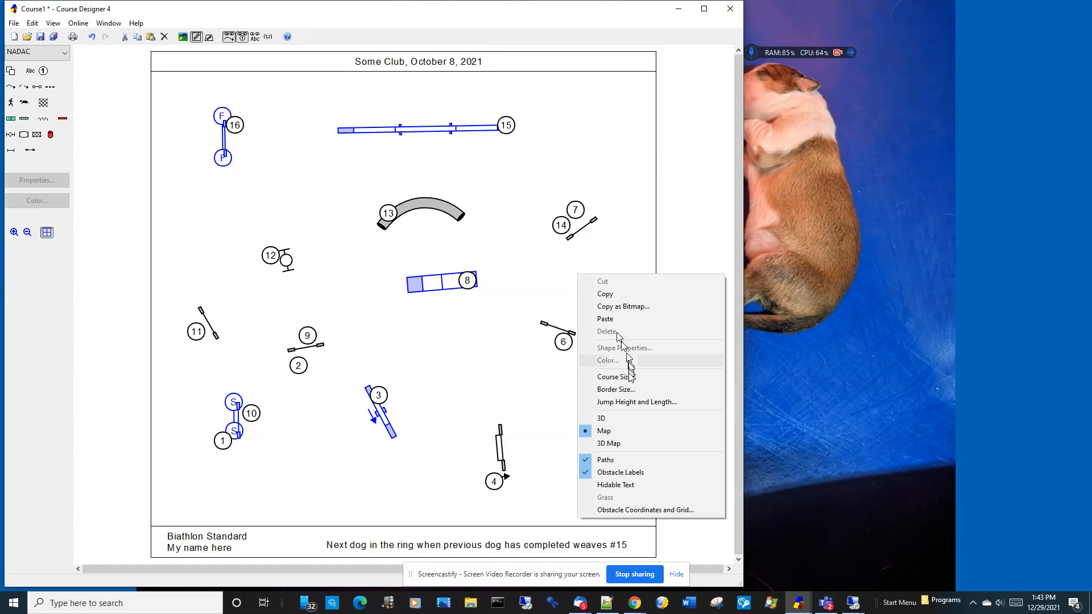
pyautogui.click(627, 392)
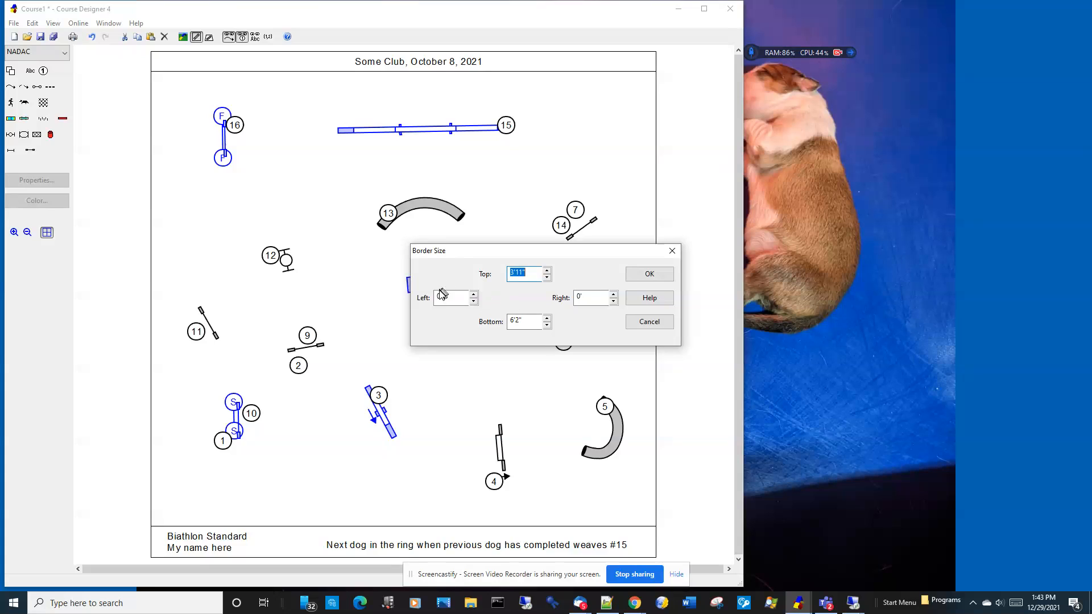
pyautogui.click(584, 297)
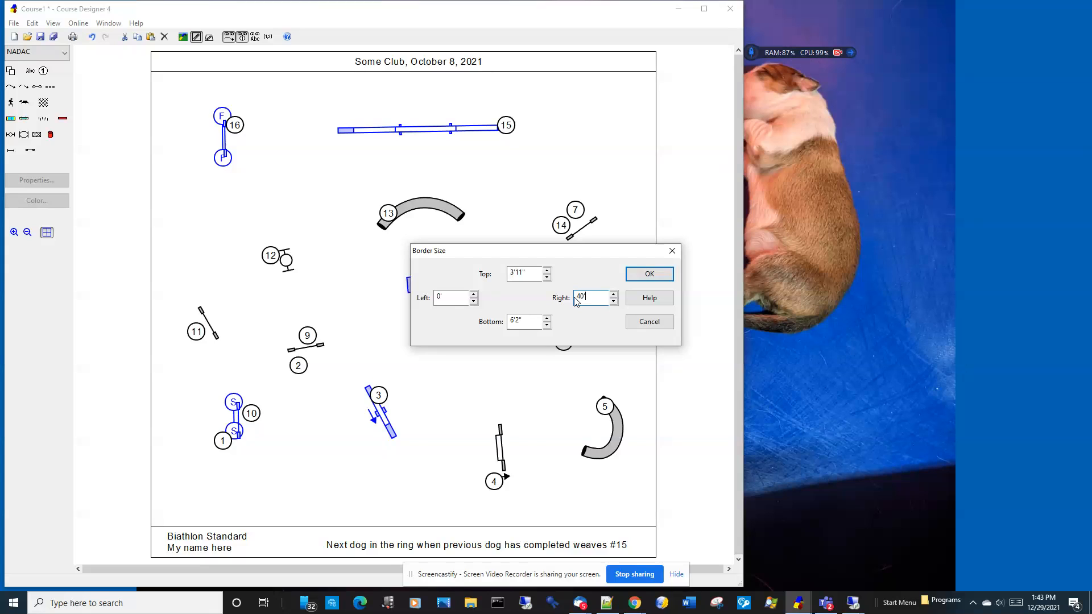
pyautogui.write('40')
pyautogui.press('Return')
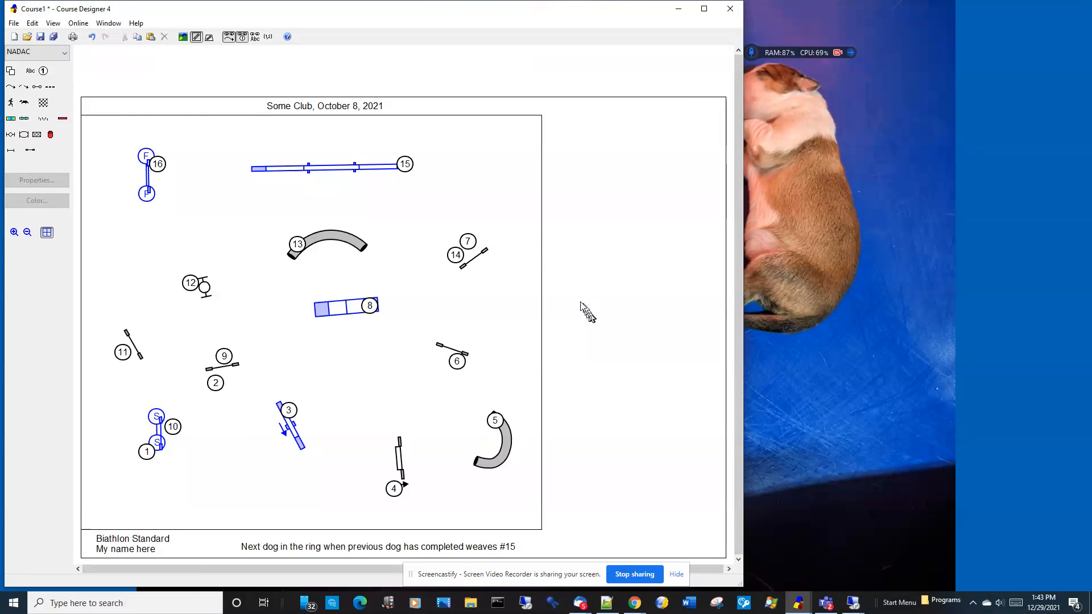
pyautogui.moveTo(341, 101); pyautogui.dragTo(319, 101)
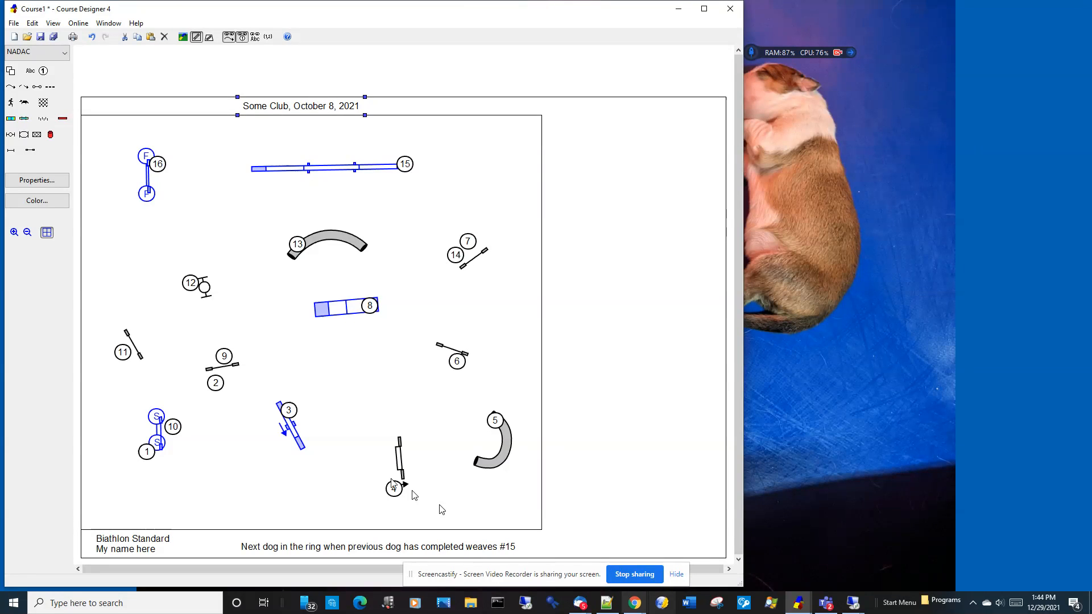
pyautogui.click(572, 210)
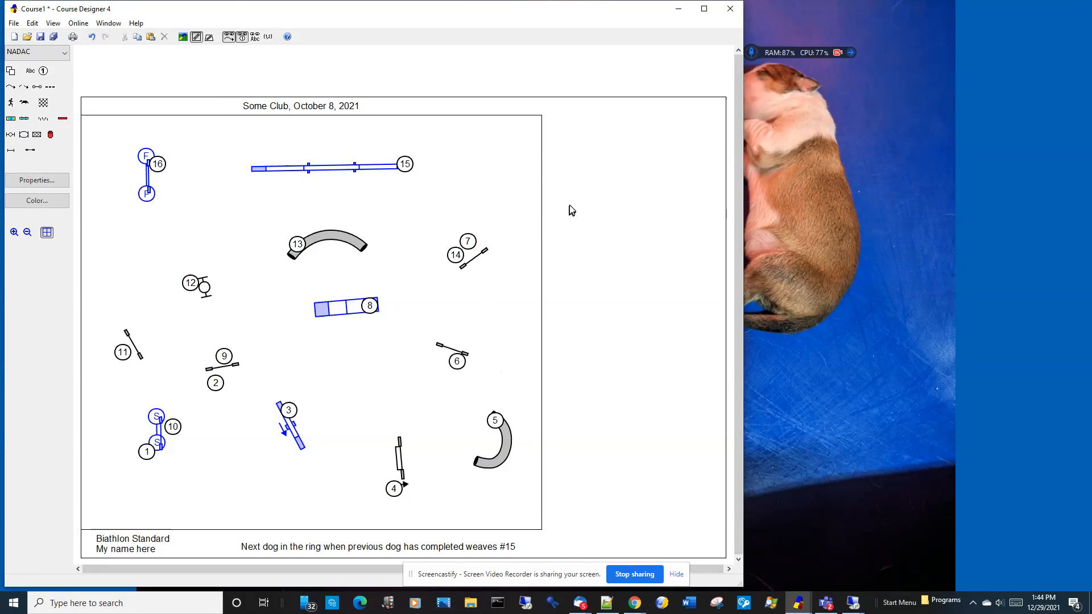
# Step: Add hidable text "Now is the time for all good men to come to the aid of their country." on two lines atop the right border
pyautogui.click(30, 70)
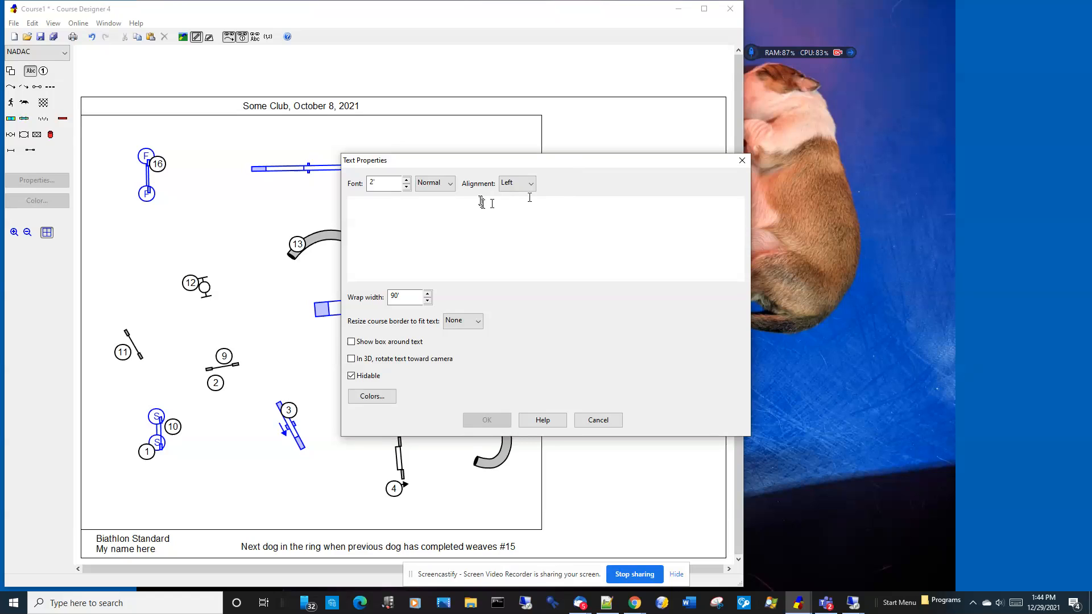
pyautogui.write('Now is the time for all good men to come to the')
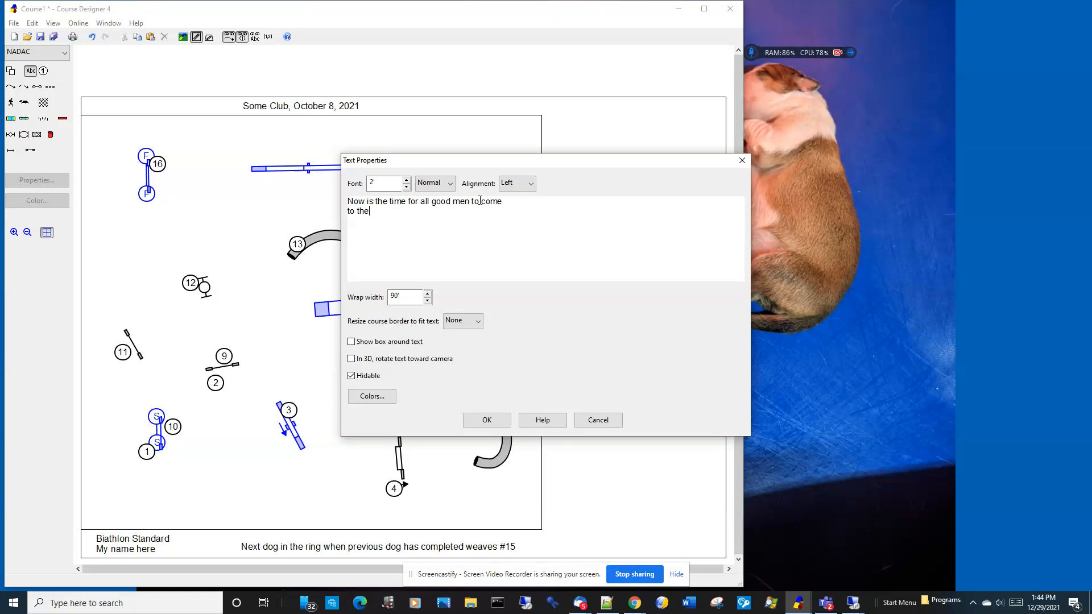
pyautogui.write(' aid of their country.')
pyautogui.click(487, 419)
pyautogui.click(624, 187)
pyautogui.moveTo(633, 188); pyautogui.dragTo(633, 140)
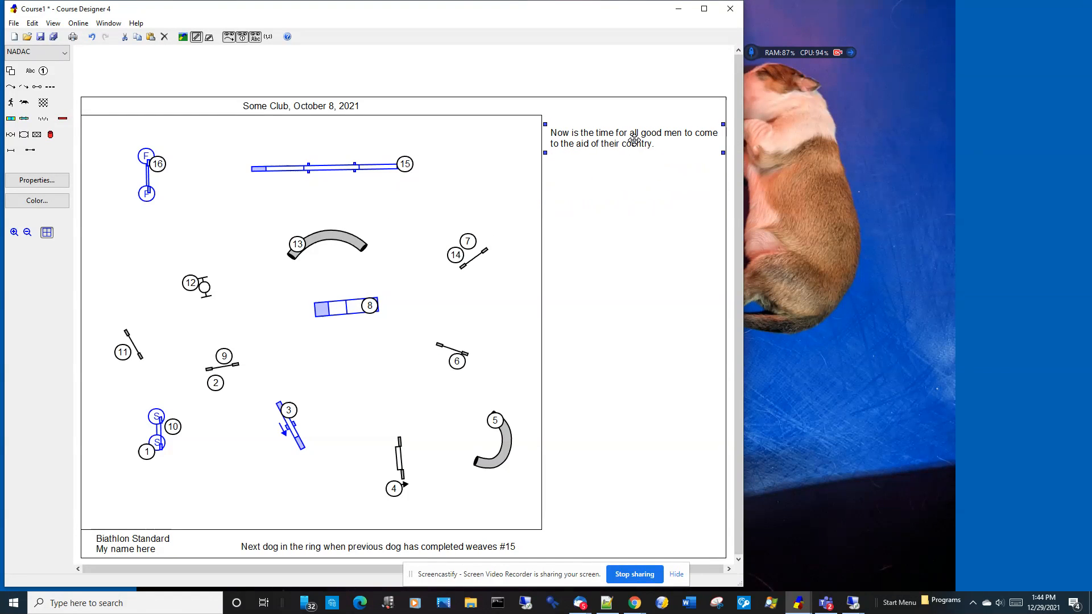